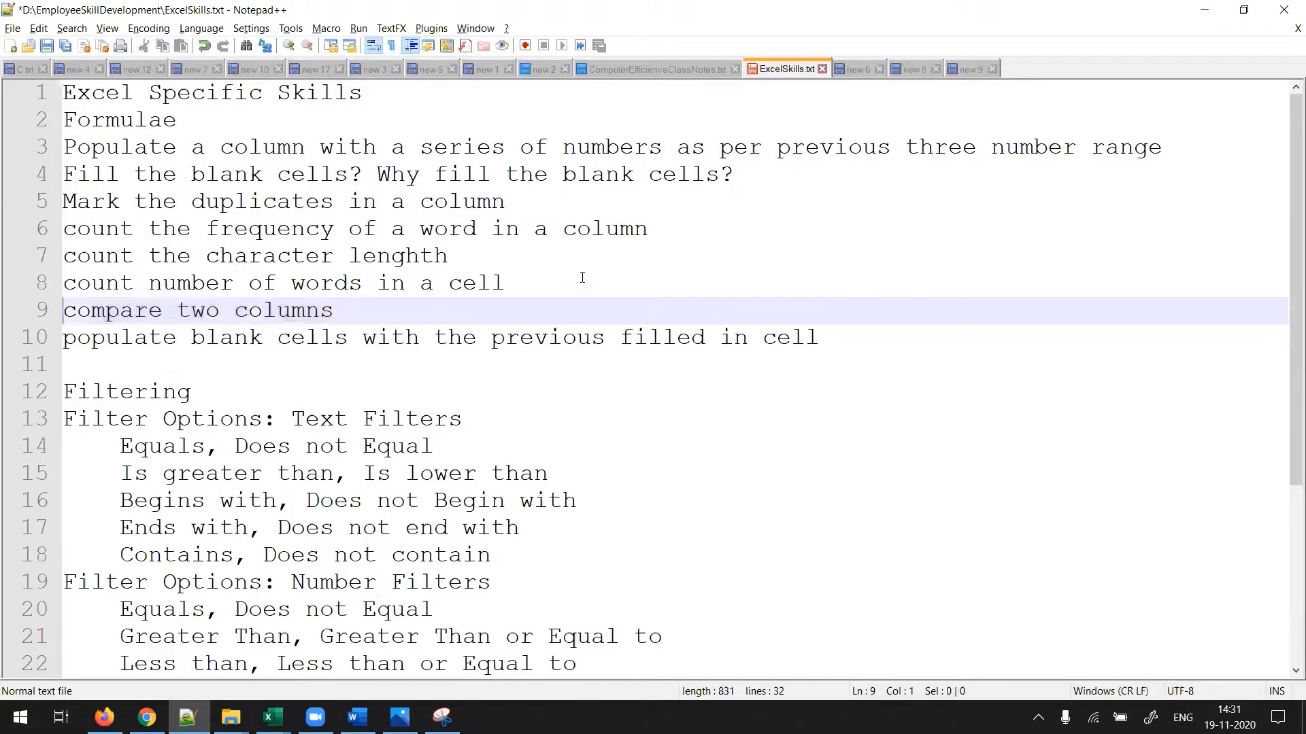
Highlight the "compare two columns" line in the skills notes and switch to the Excel workbook.
key("shift+End")
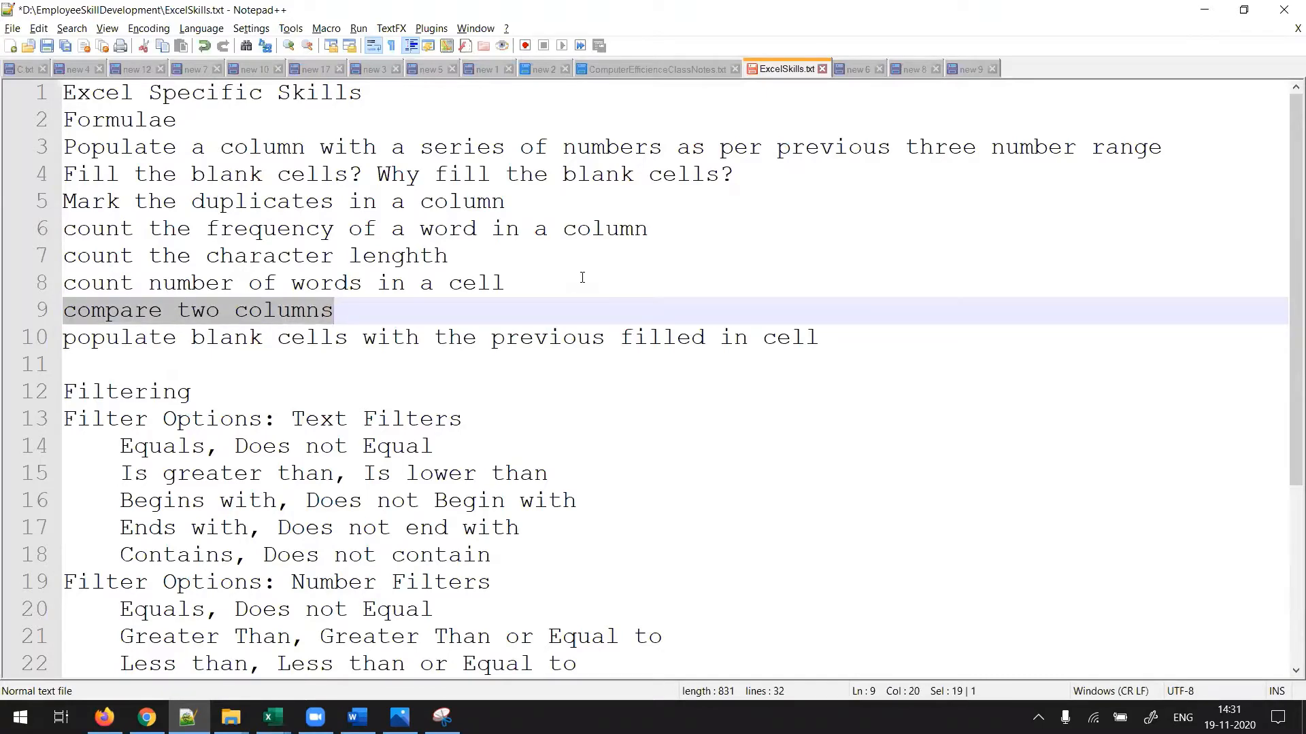
key("alt+Tab")
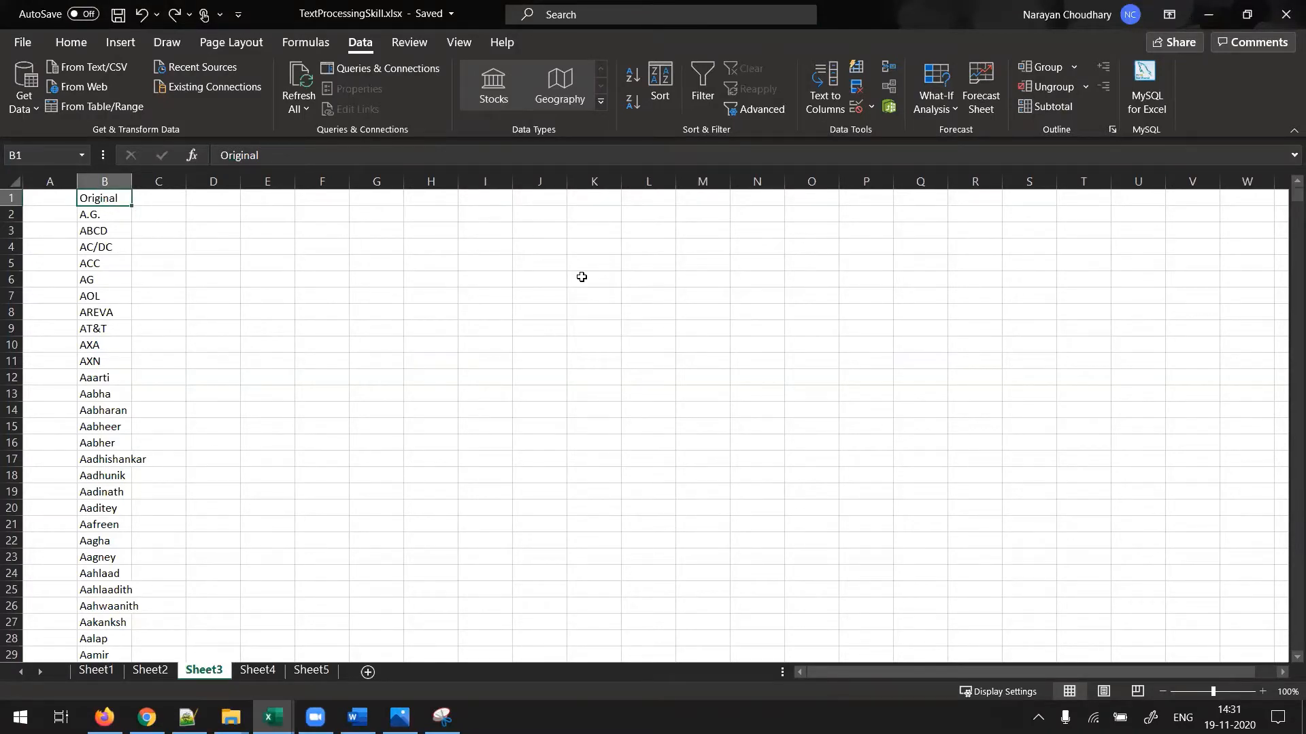
Auto-fit column B to its contents and copy all the Original entries from B2 down into column C starting at C2.
double_click(130, 173)
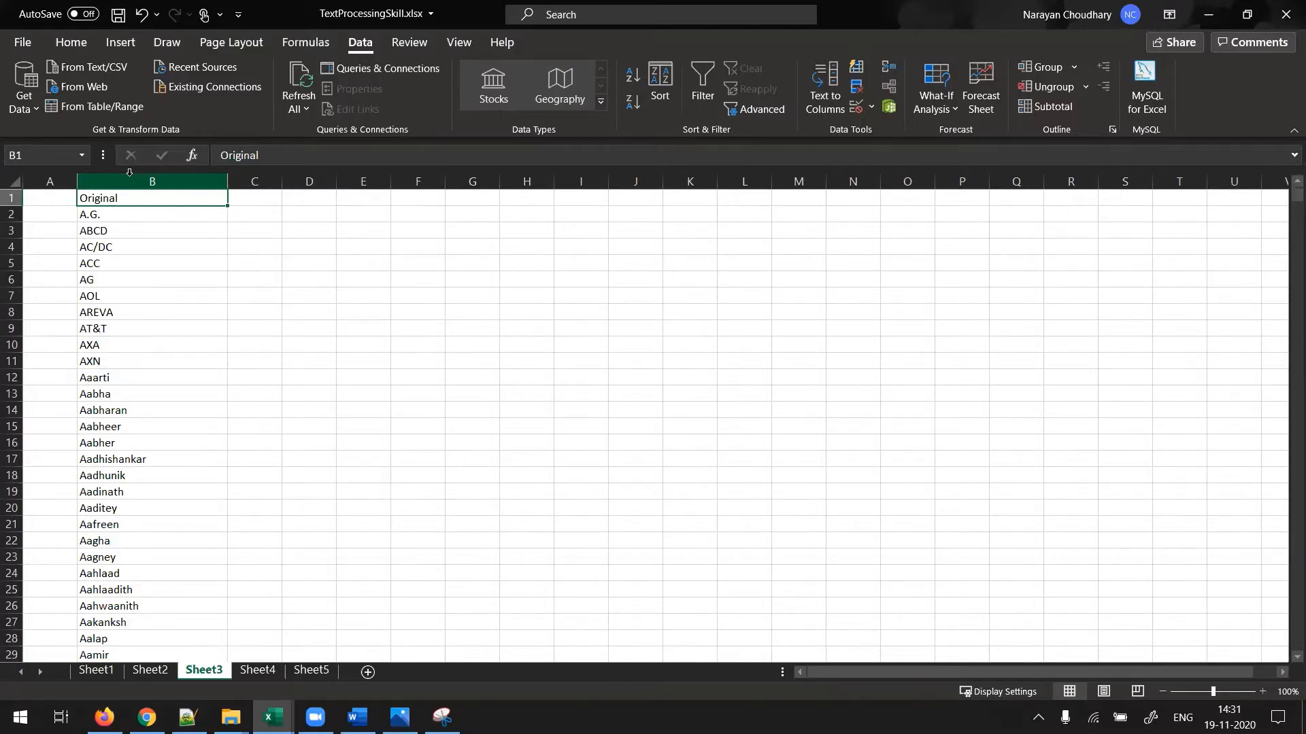
key("Down")
key("ctrl+shift+Down")
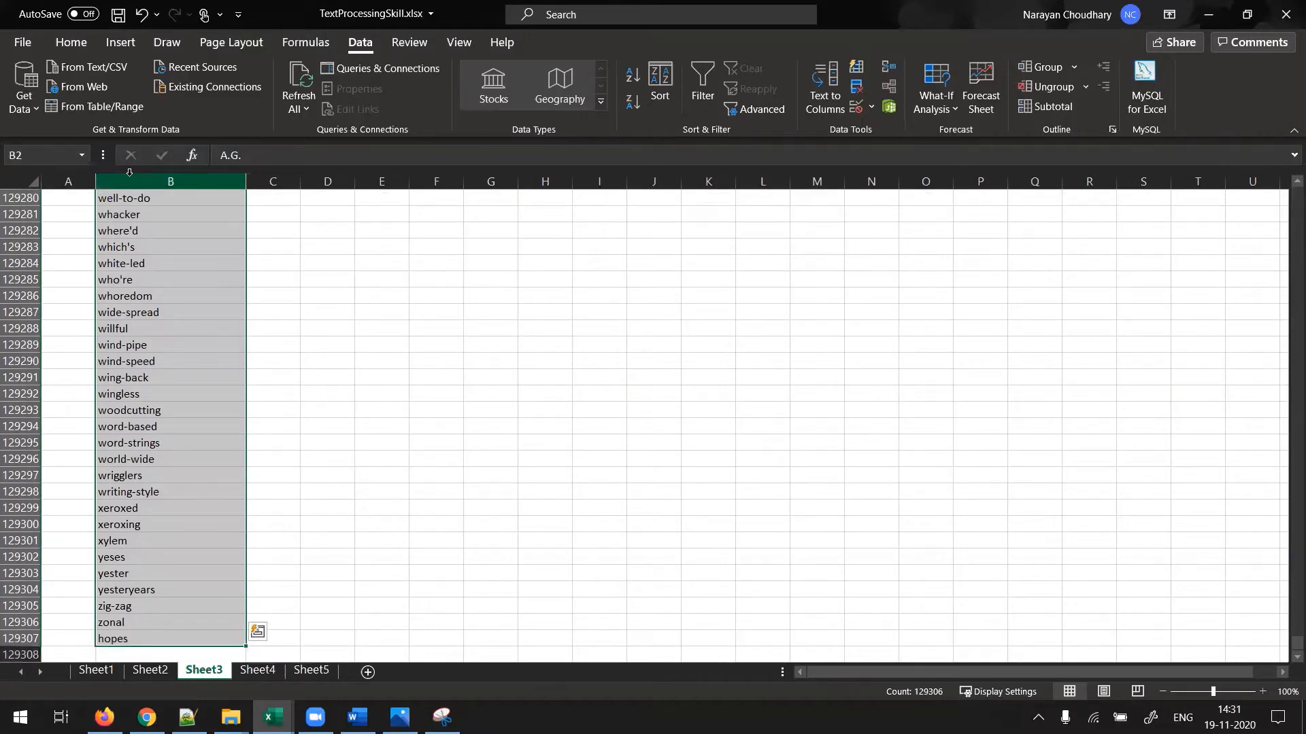
key("ctrl+c")
key("Right")
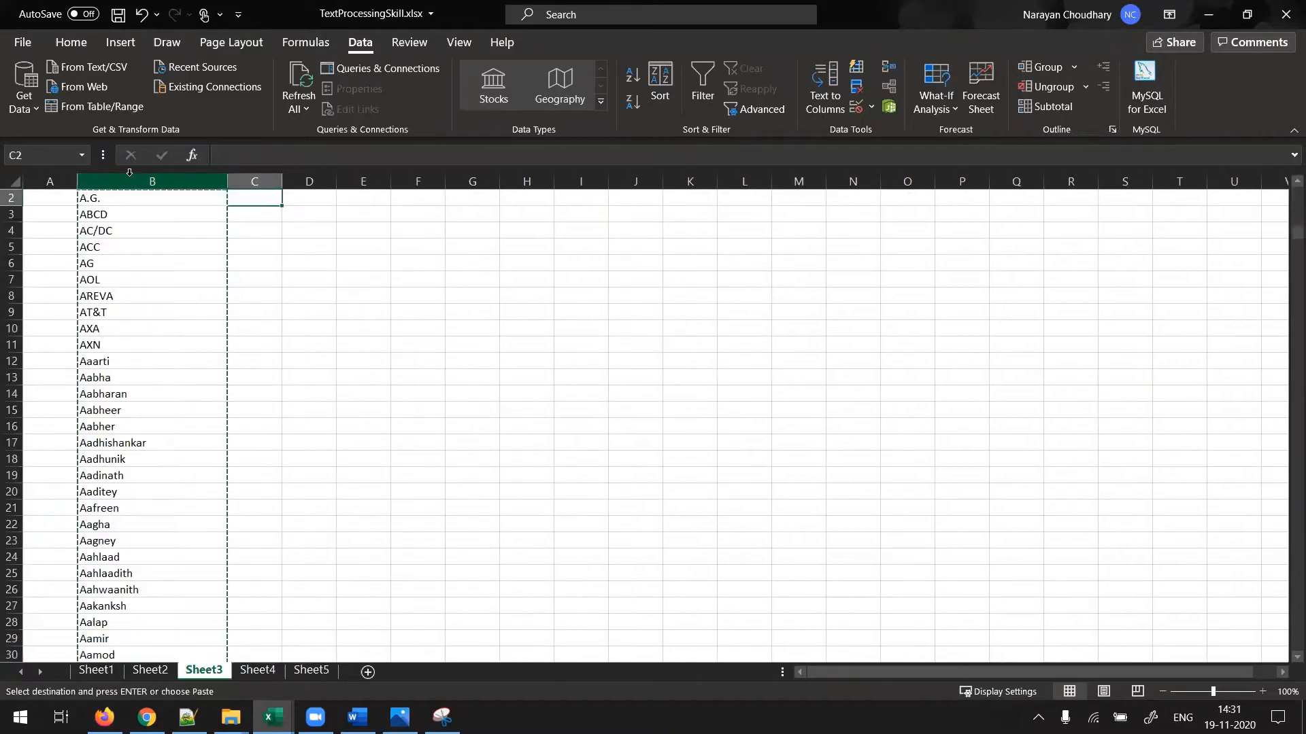
key("Return")
Make the Original header in B1 bold and enter a bold "Corrected" header in C1.
key("Up")
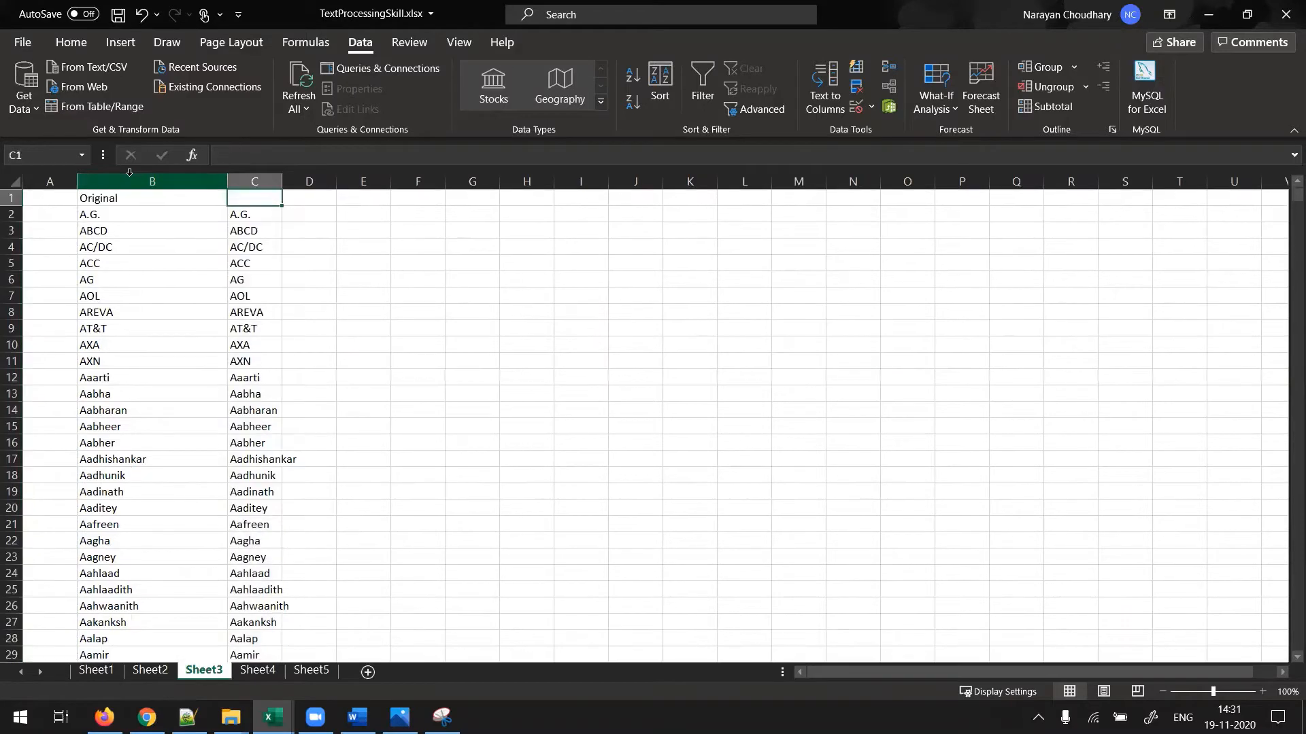
key("Left")
key("ctrl+b")
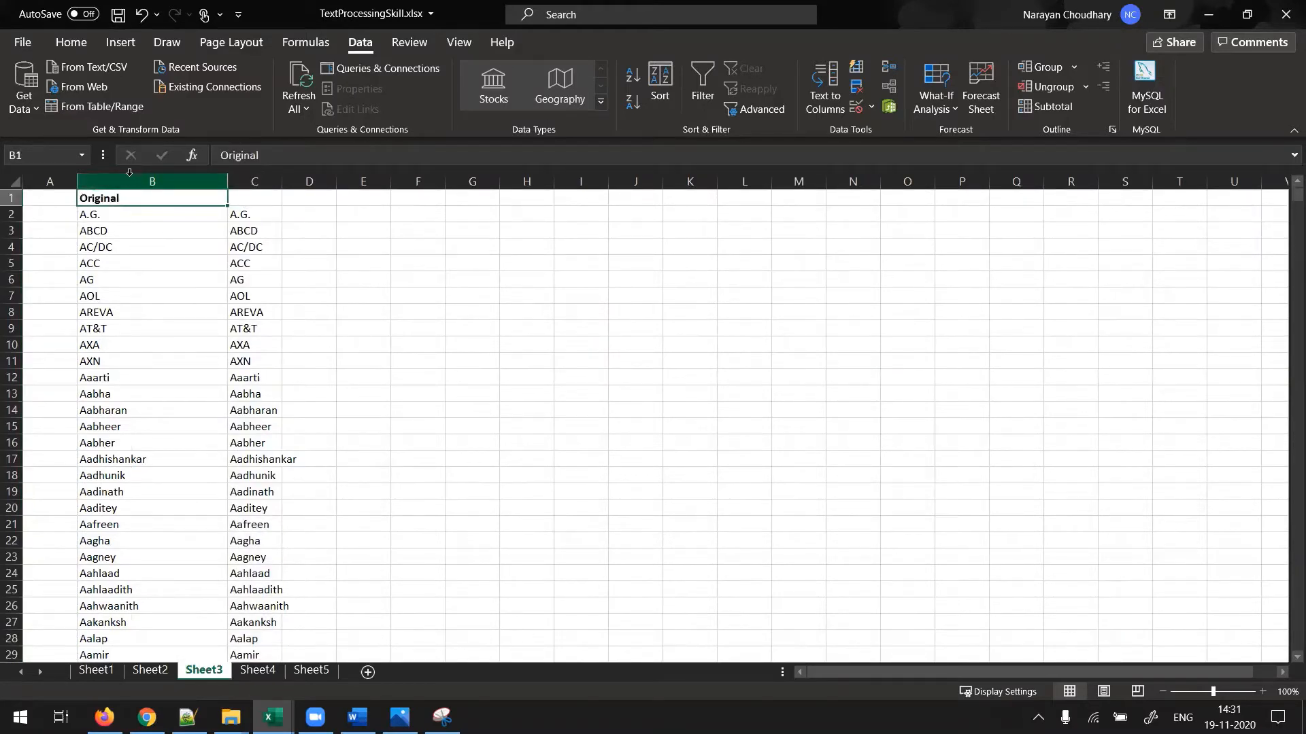
key("Right")
type("Corrected")
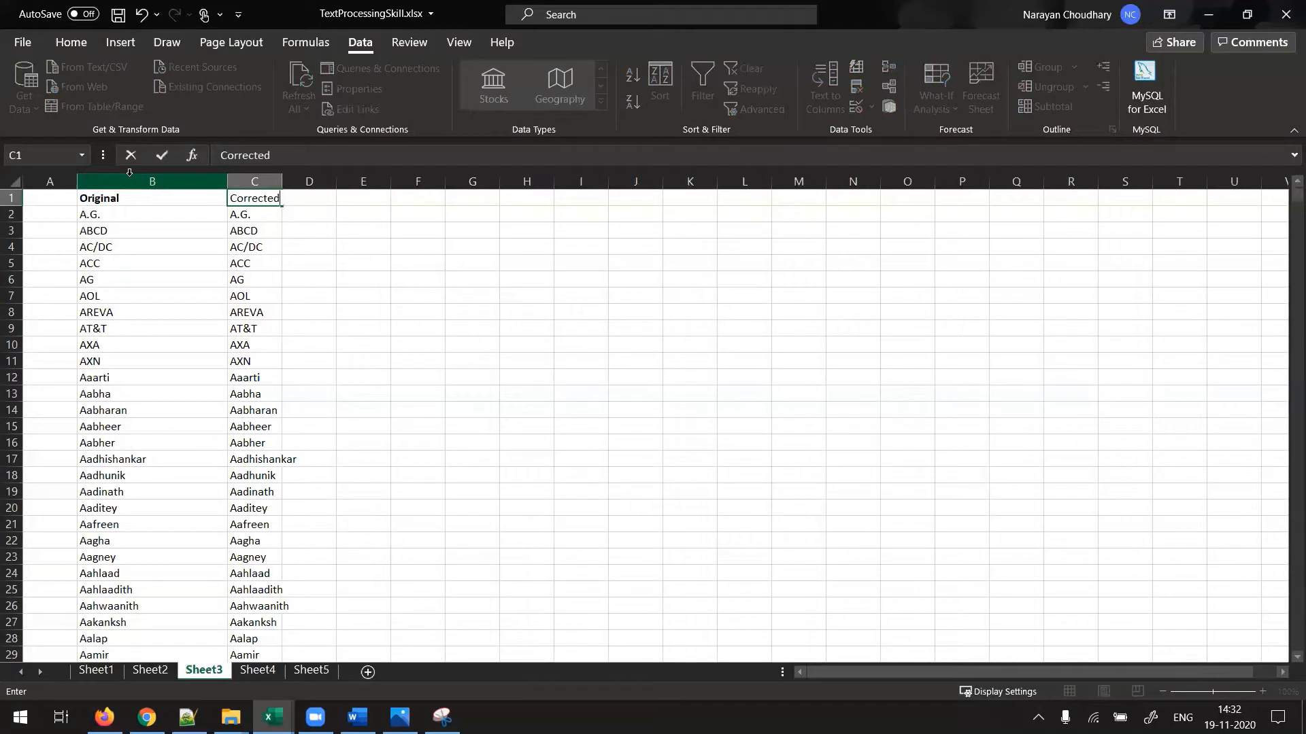
key("Return")
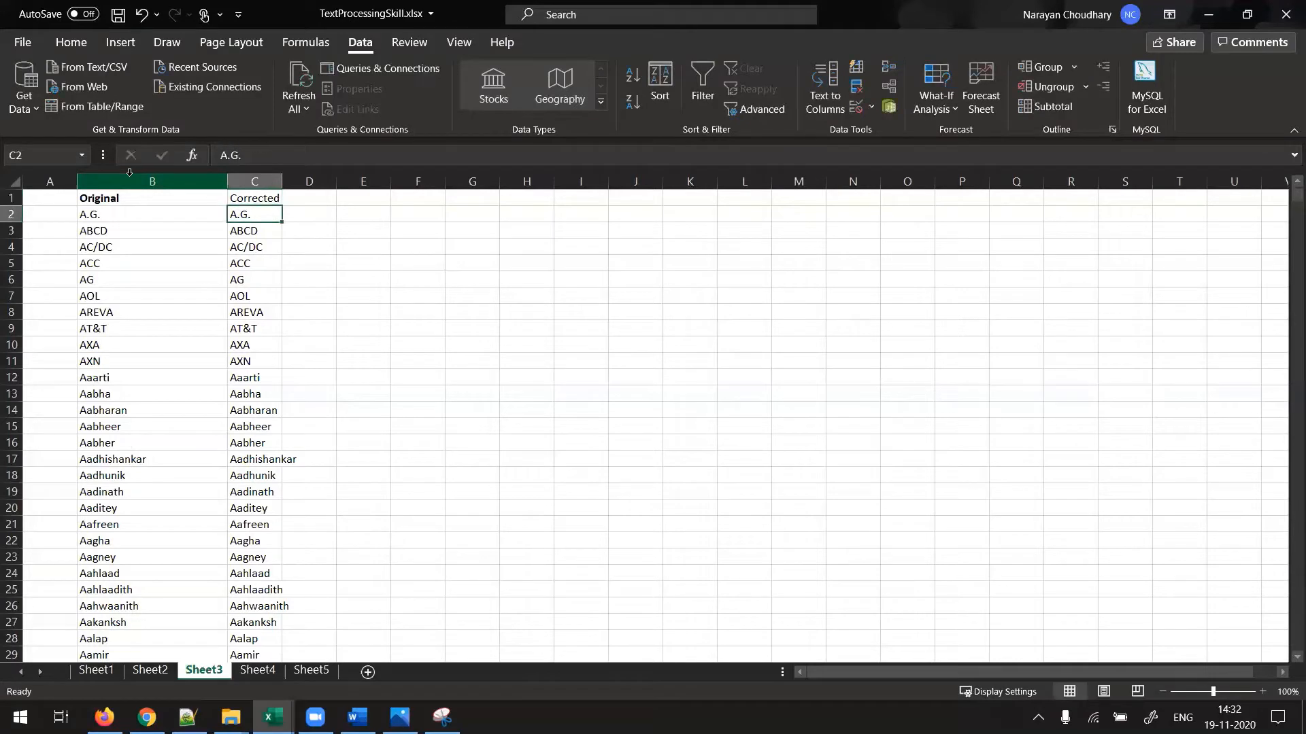
key("Up")
key("ctrl+b")
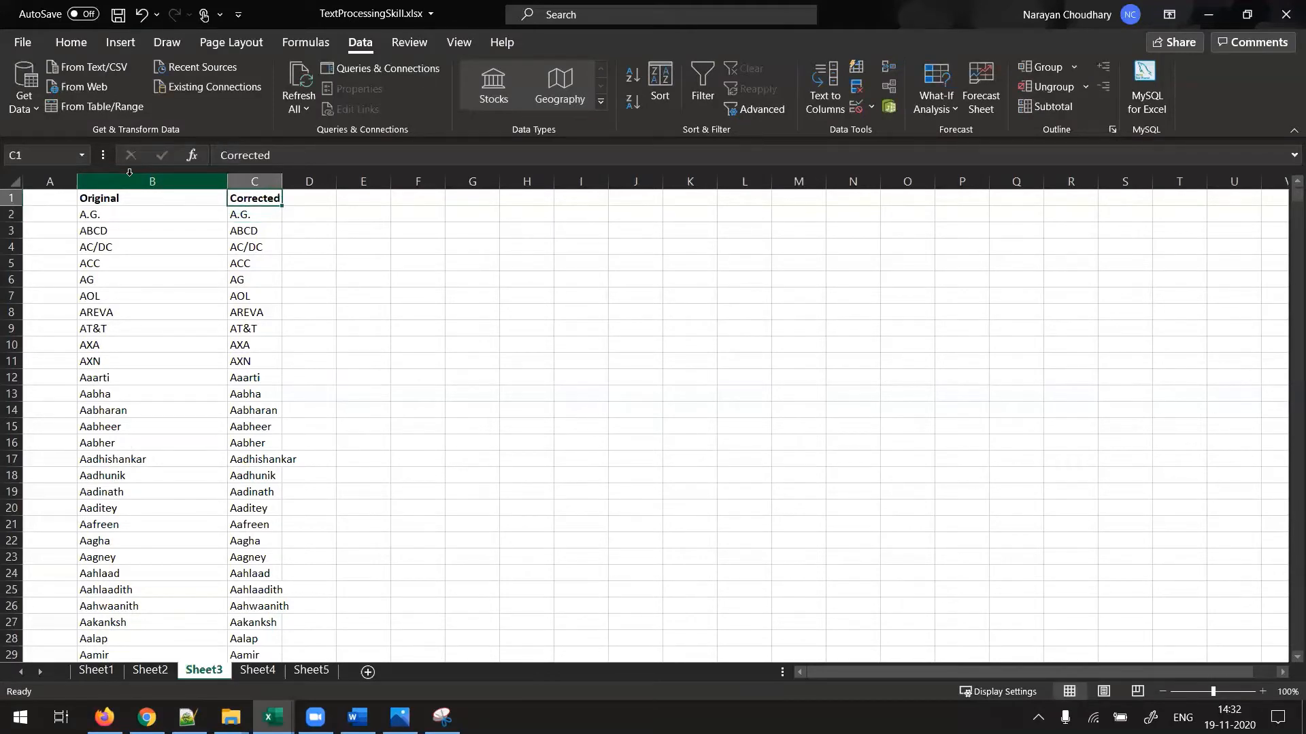
Change the Corrected entry in C13 to Abha.
key("Down")
key("Down")
key("Down")
key("Down")
key("Down")
key("Down")
key("Down")
key("Down")
key("Down")
key("Down")
key("Down")
key("Down")
key("Down")
key("Down")
key("Down")
key("Down")
key("Down")
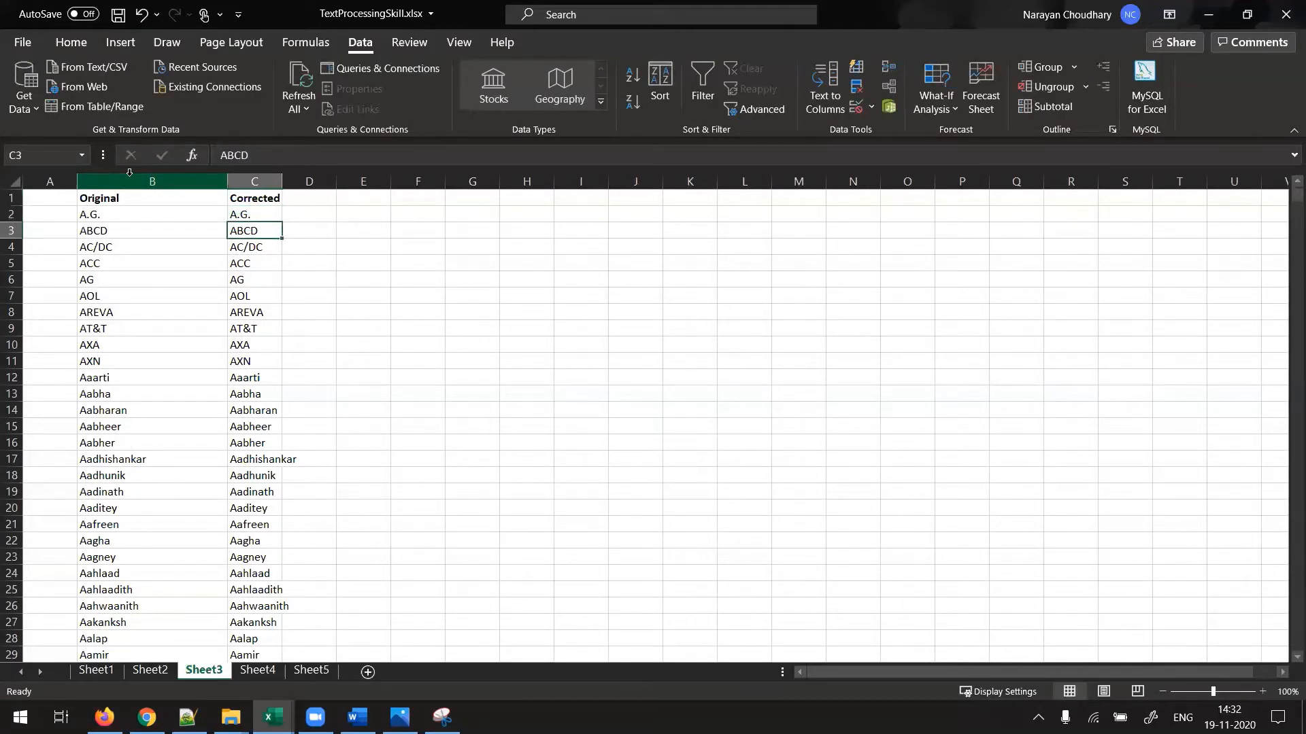
key("Up")
key("Up")
key("Up")
key("Up")
key("Up")
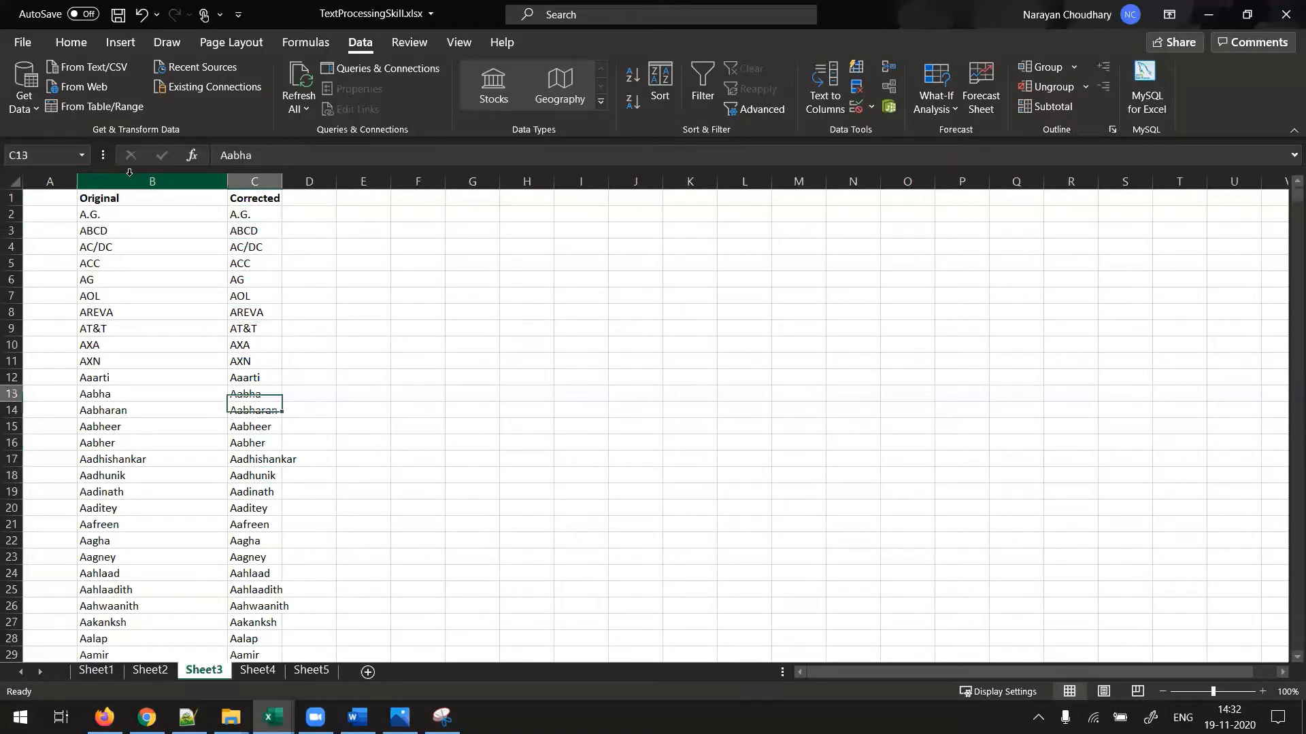
key("F2")
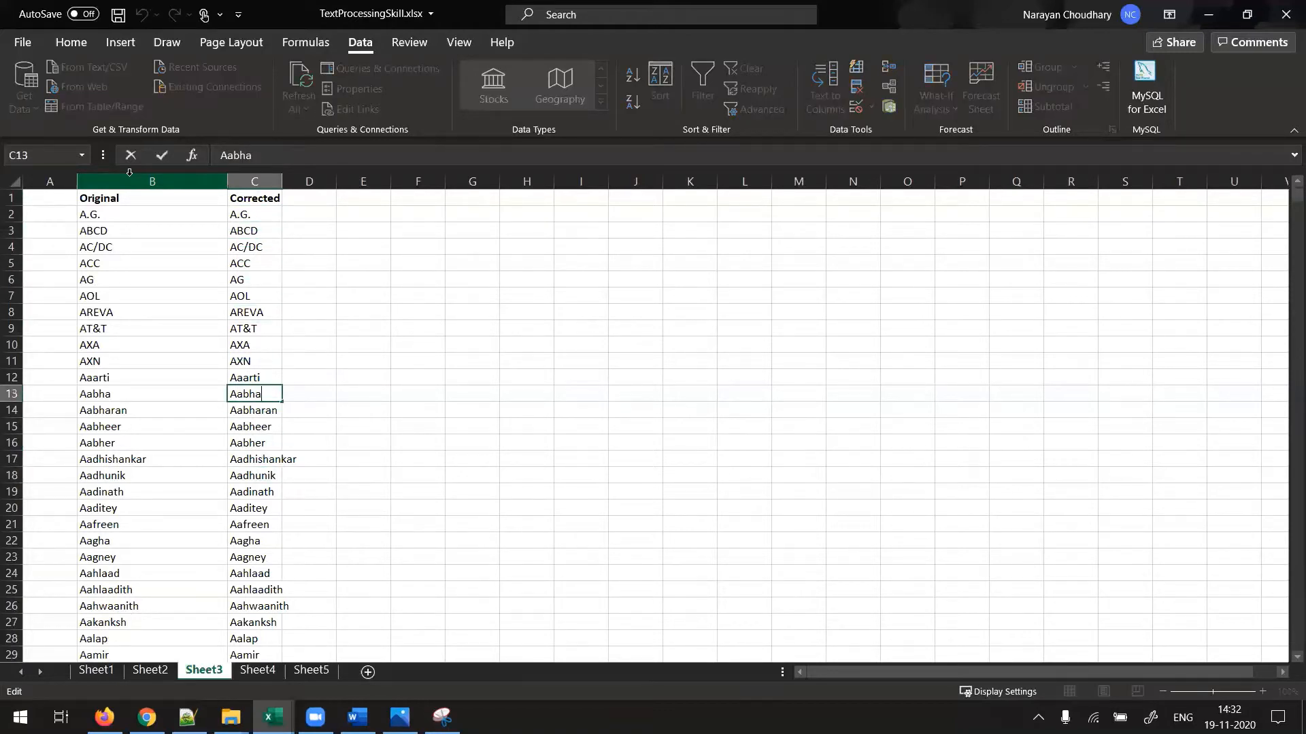
key("BackSpace")
key("Return")
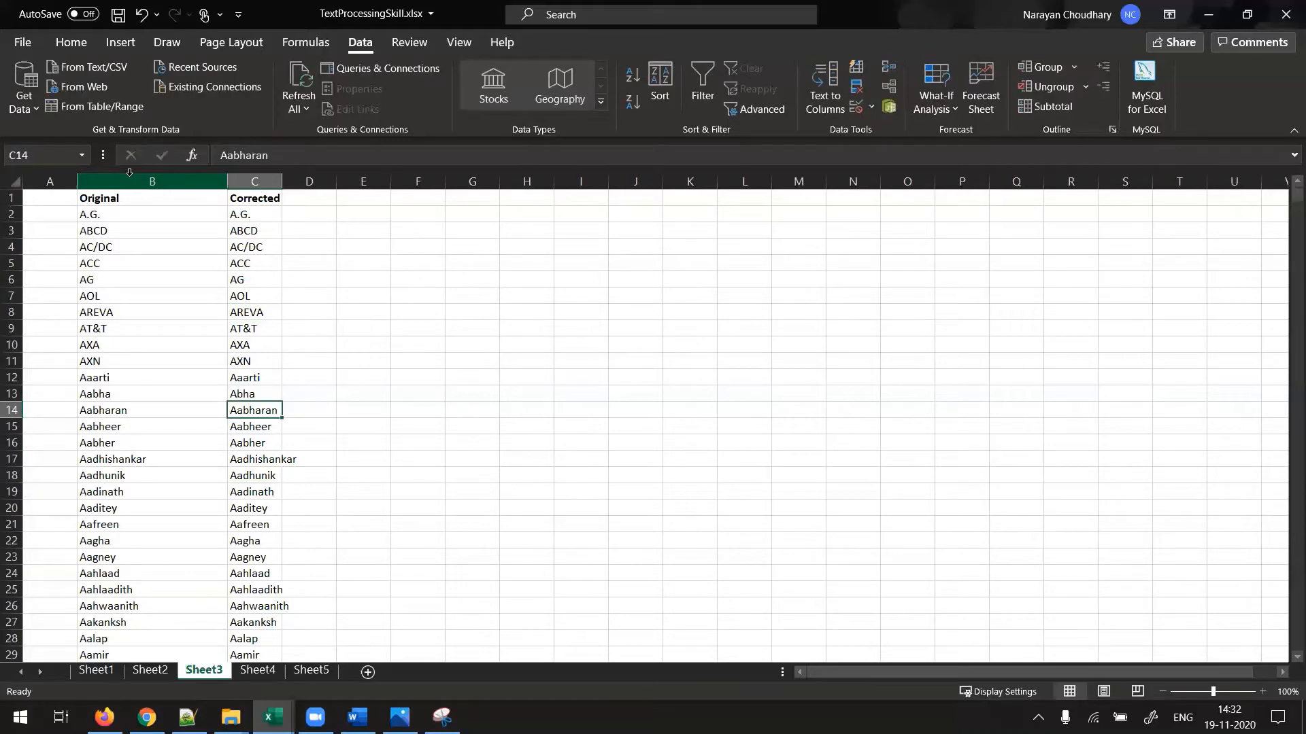
Delete one letter from the Corrected entry Abhinava in C73.
key("Page_Down")
key("Page_Down")
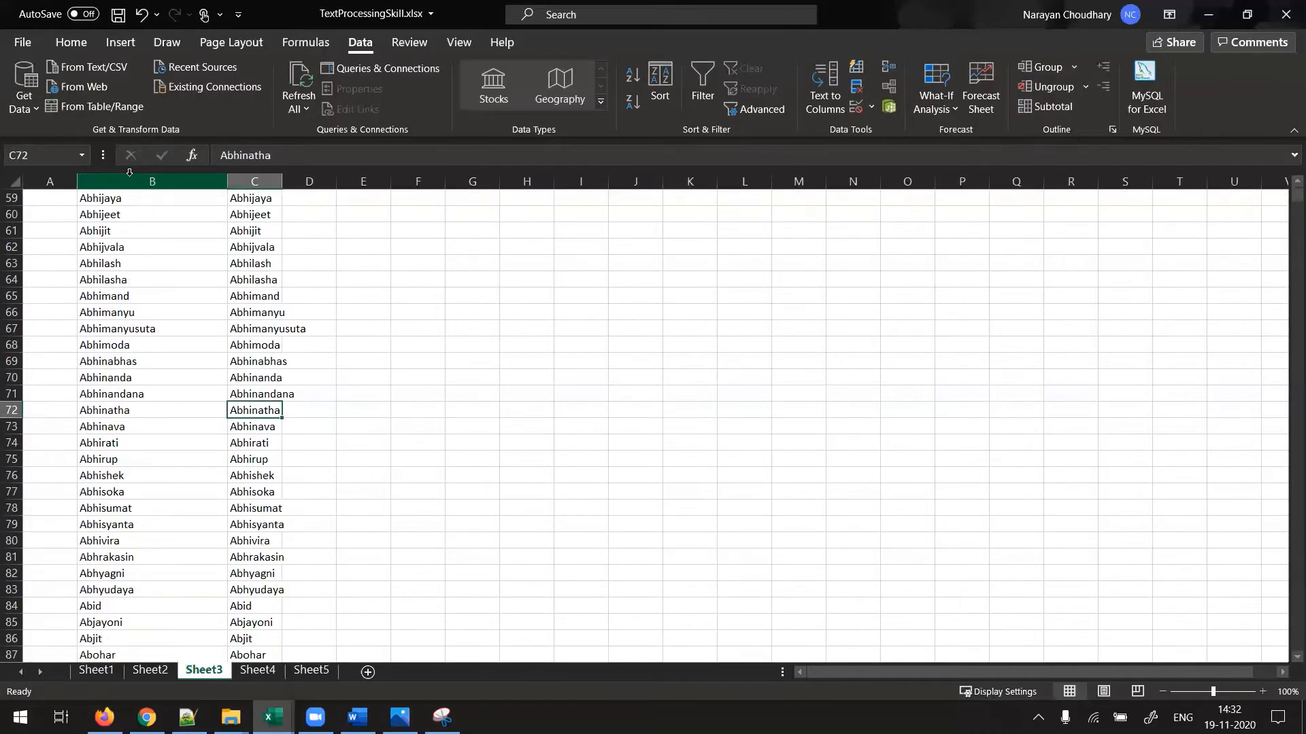
key("Down")
key("F2")
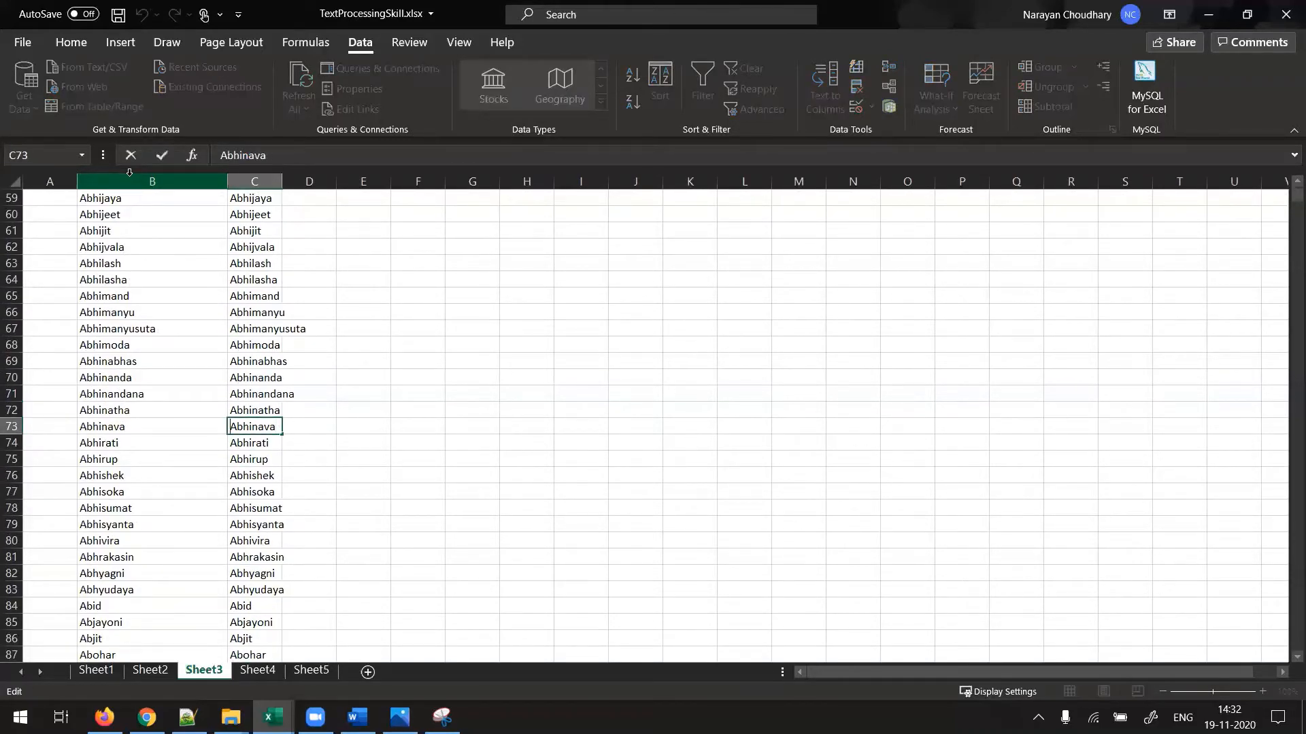
key("BackSpace")
key("Return")
Change the Corrected entry in C133 to Adilabaad.
key("Page_Down")
key("Page_Down")
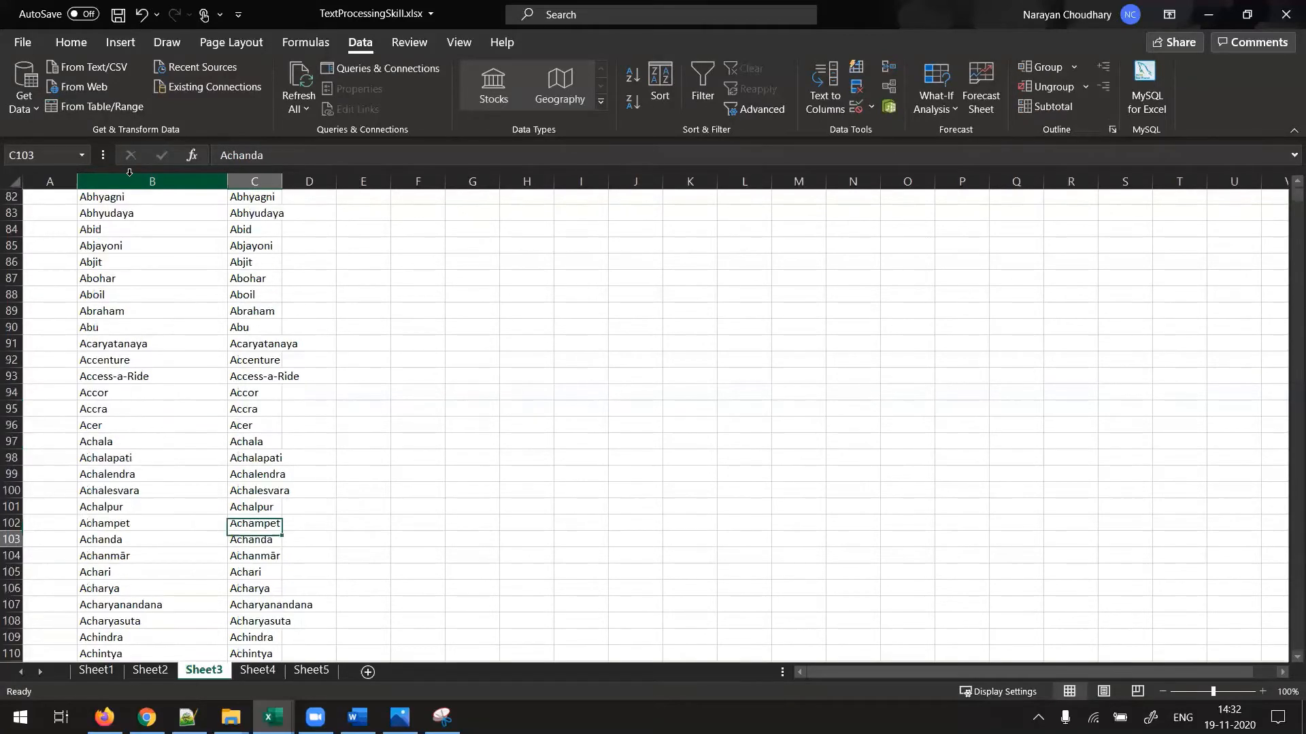
key("F2")
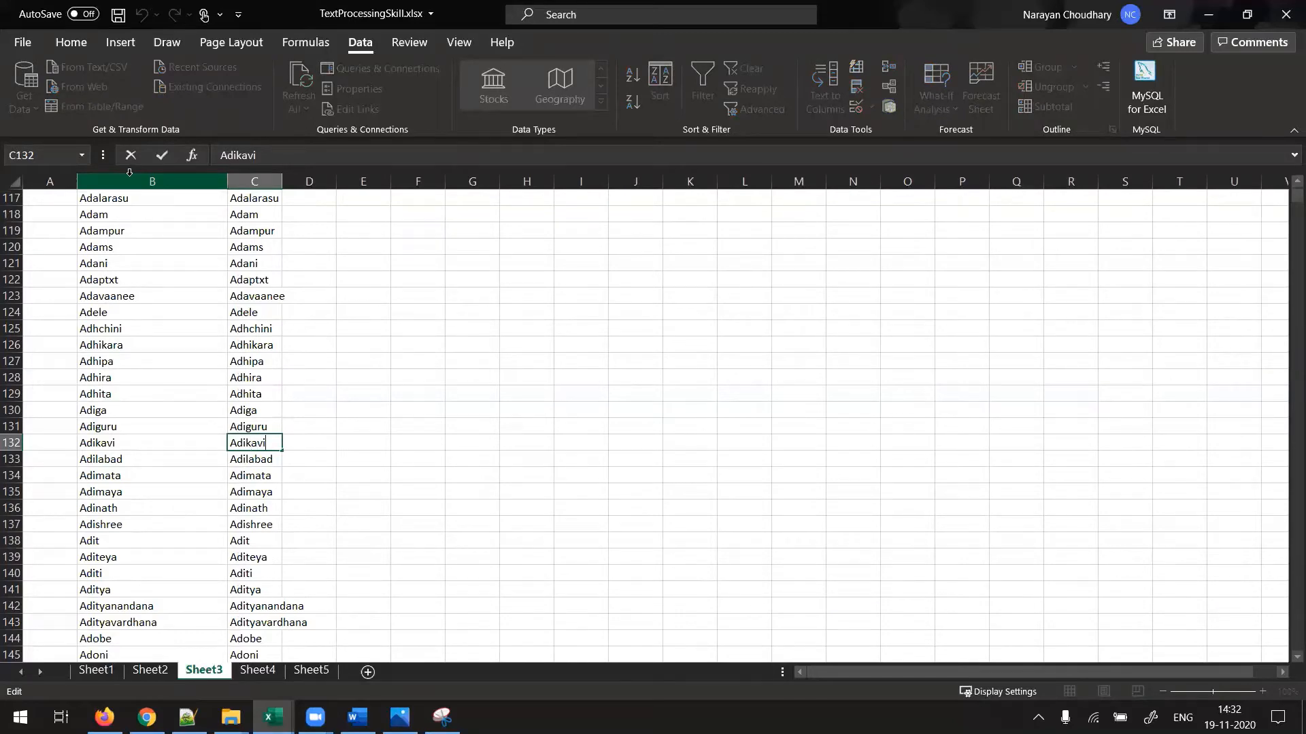
key("Escape")
key("Down")
key("F2")
key("Left")
type("a")
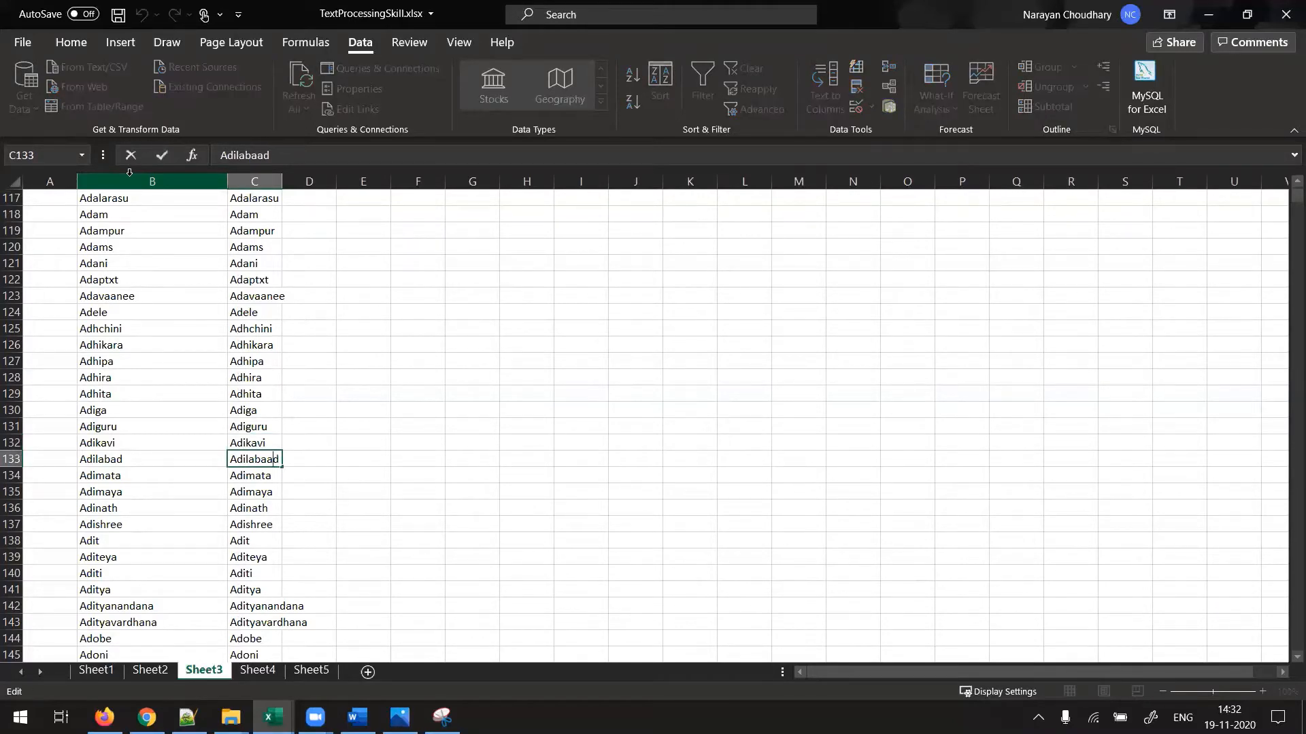
key("Return")
Add an "h" to the end of the Corrected entry in C602 so it reads Arah.
key("Page_Down")
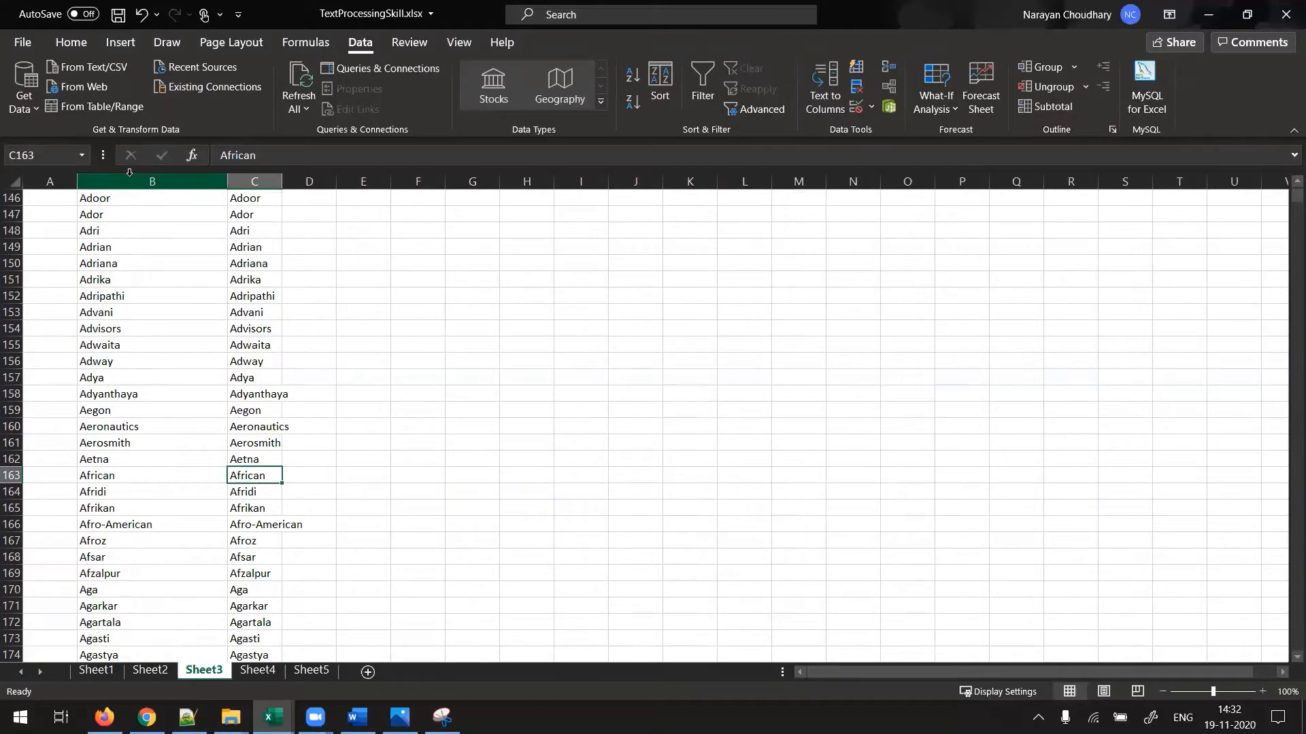
key("Page_Down")
key("Page_Down")
key("Page_Down")
key("Page_Down")
key("Page_Down")
key("Page_Down")
key("Page_Down")
key("Page_Down")
key("Page_Down")
key("Page_Down")
key("Page_Down")
key("Page_Down")
key("Page_Down")
key("Page_Down")
key("Page_Down")
key("Down")
key("Up")
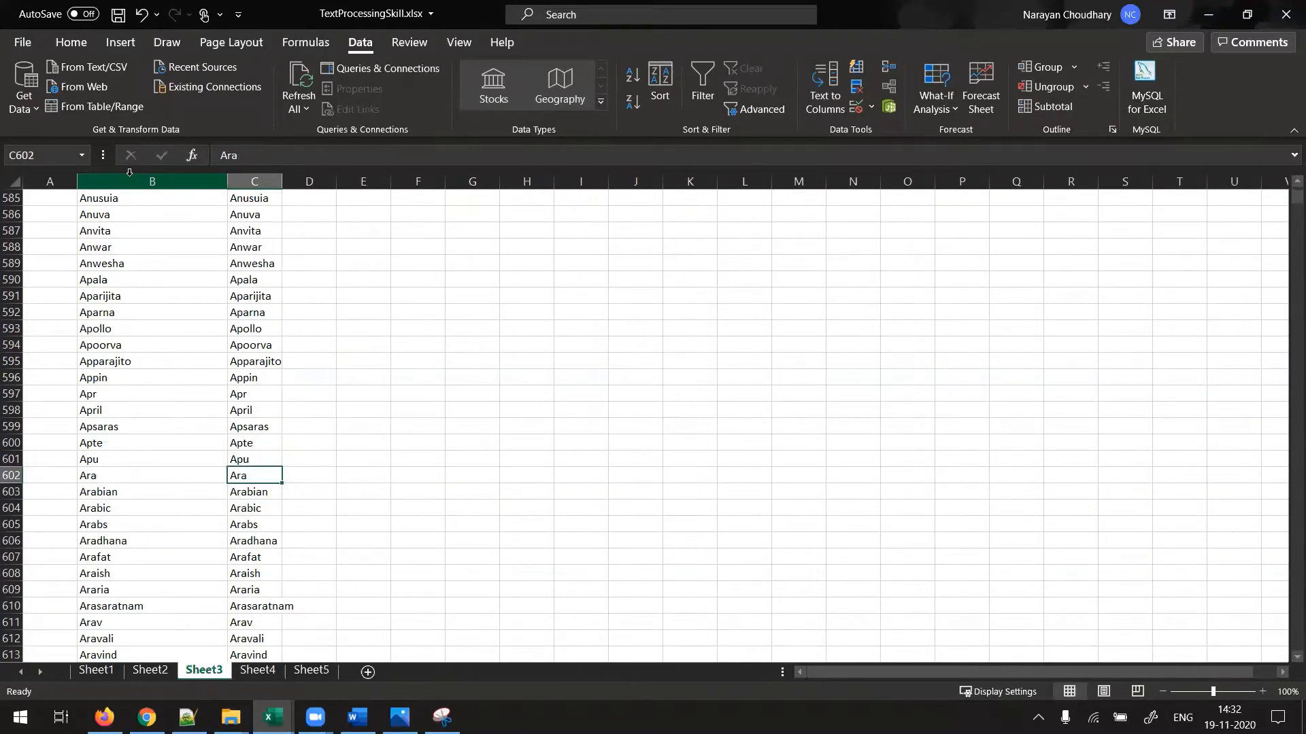
key("F2")
type("h")
key("Return")
Change the Corrected entry in C953 to Bansilala.
key("Page_Down")
key("Page_Down")
key("Page_Down")
key("Page_Down")
key("Page_Down")
key("Page_Down")
key("Page_Down")
key("Page_Down")
key("Page_Down")
key("Page_Down")
key("Page_Down")
key("Page_Down")
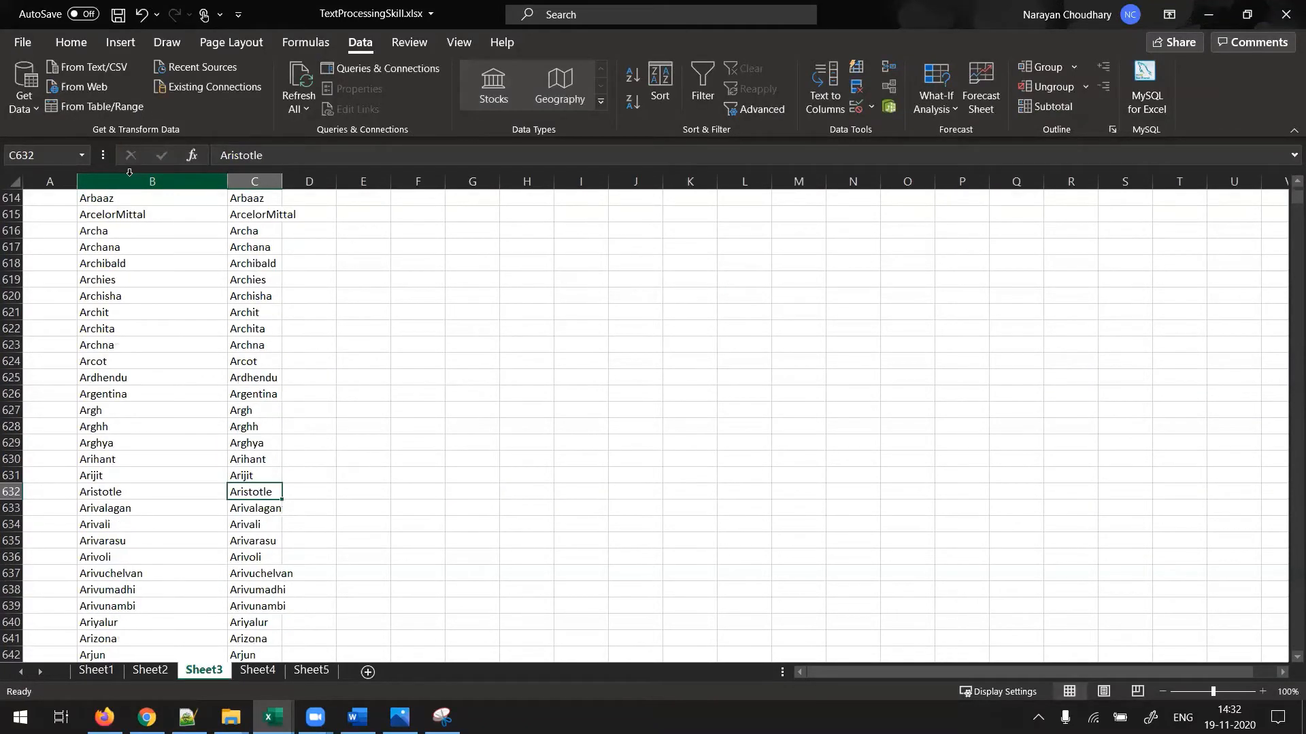
key("F2")
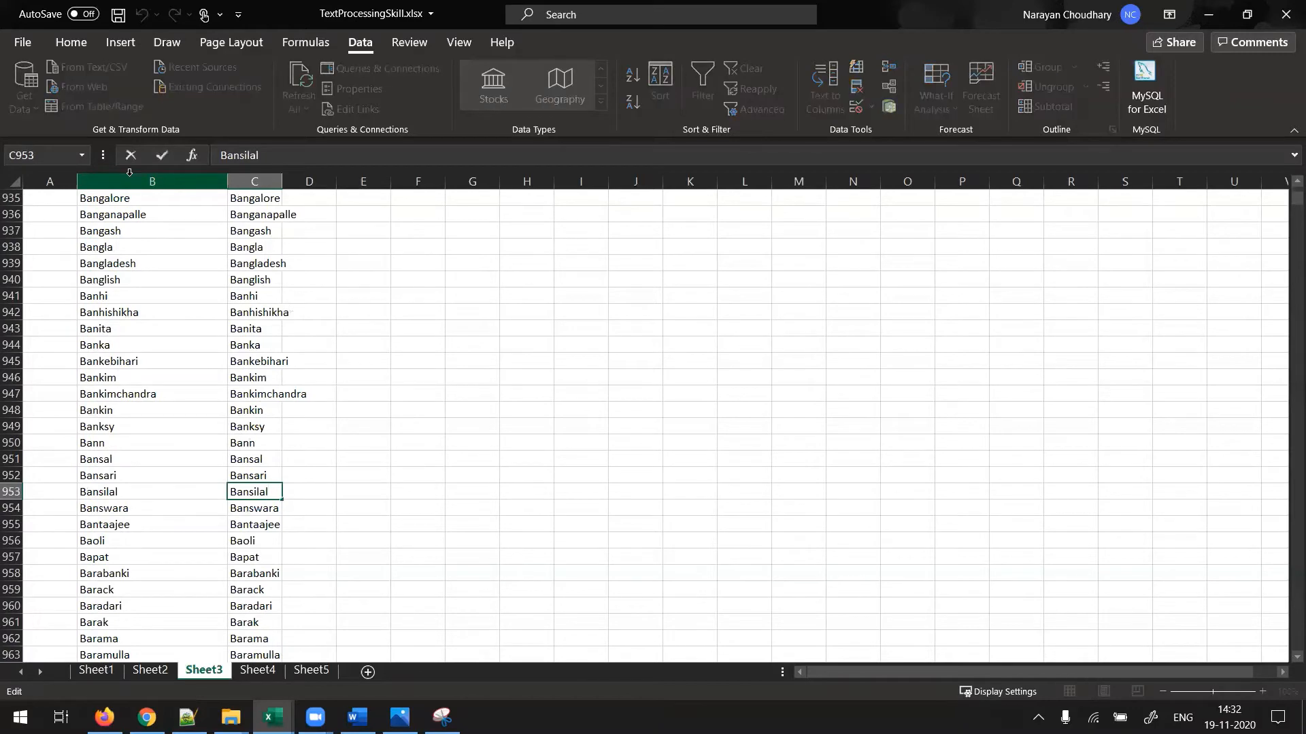
type("a")
key("Return")
Go back to the Corrected header in C1 and save the workbook.
key("Up")
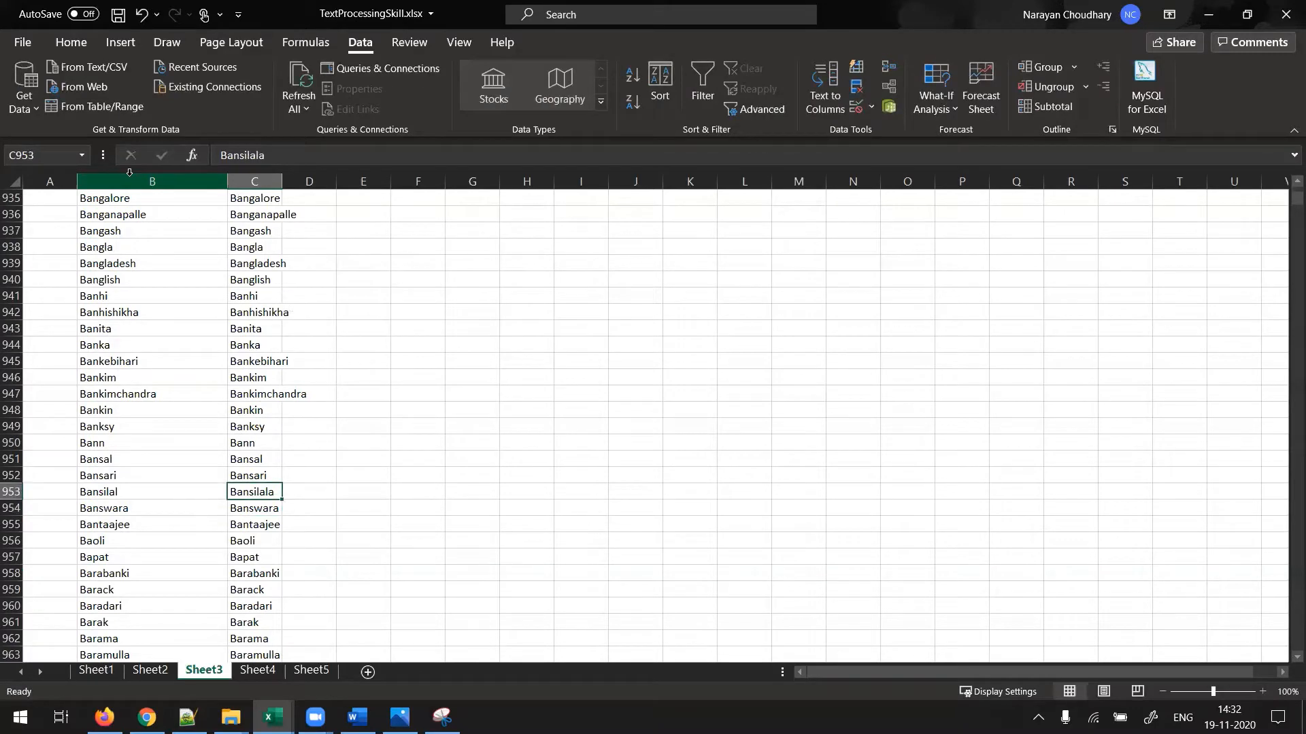
key("ctrl+Up")
key("Down")
key("Up")
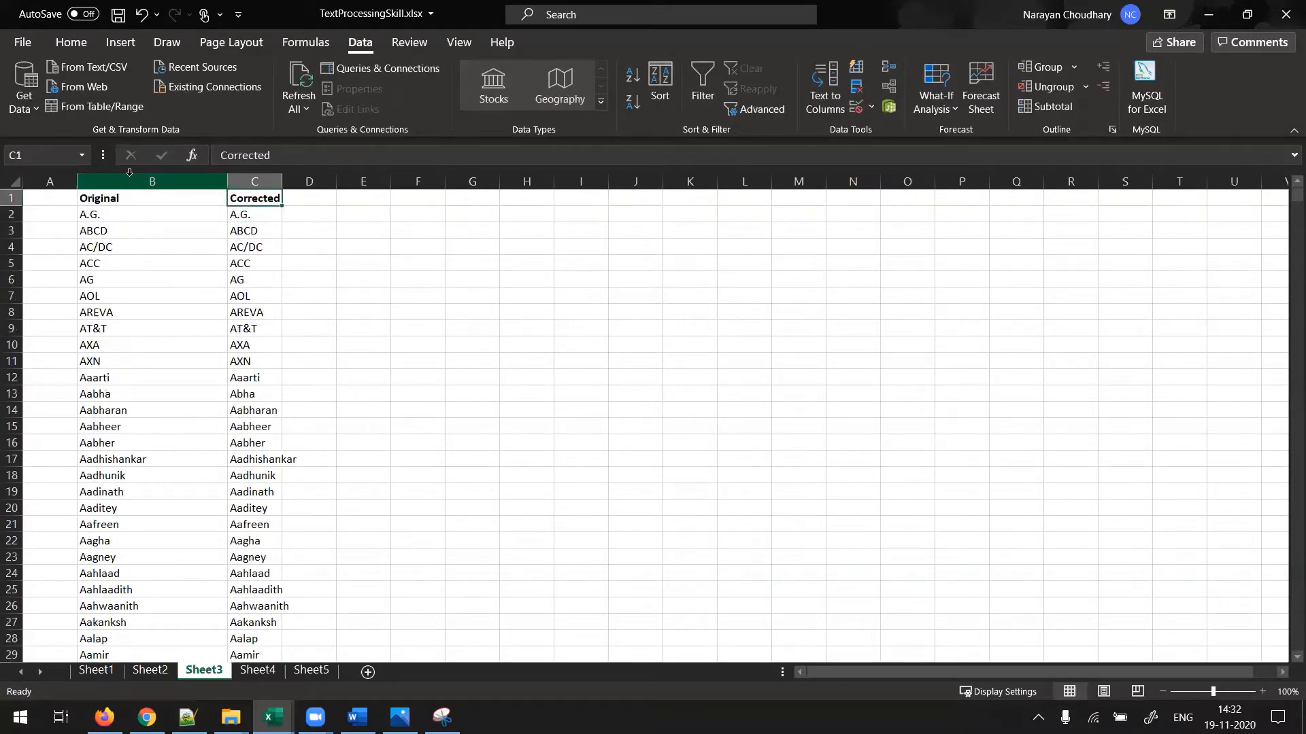
key("ctrl+s")
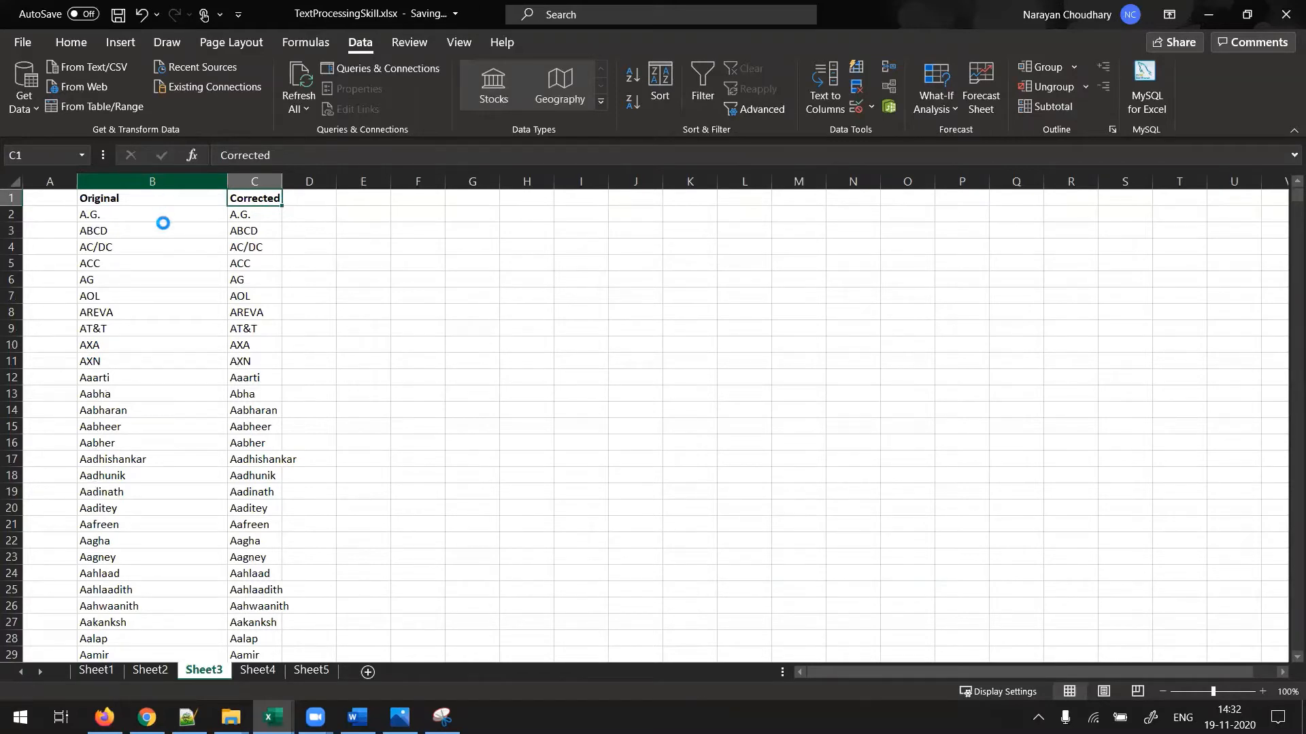
Compare the Original and Corrected entries side by side in rows 2 and 3.
left_click(163, 224)
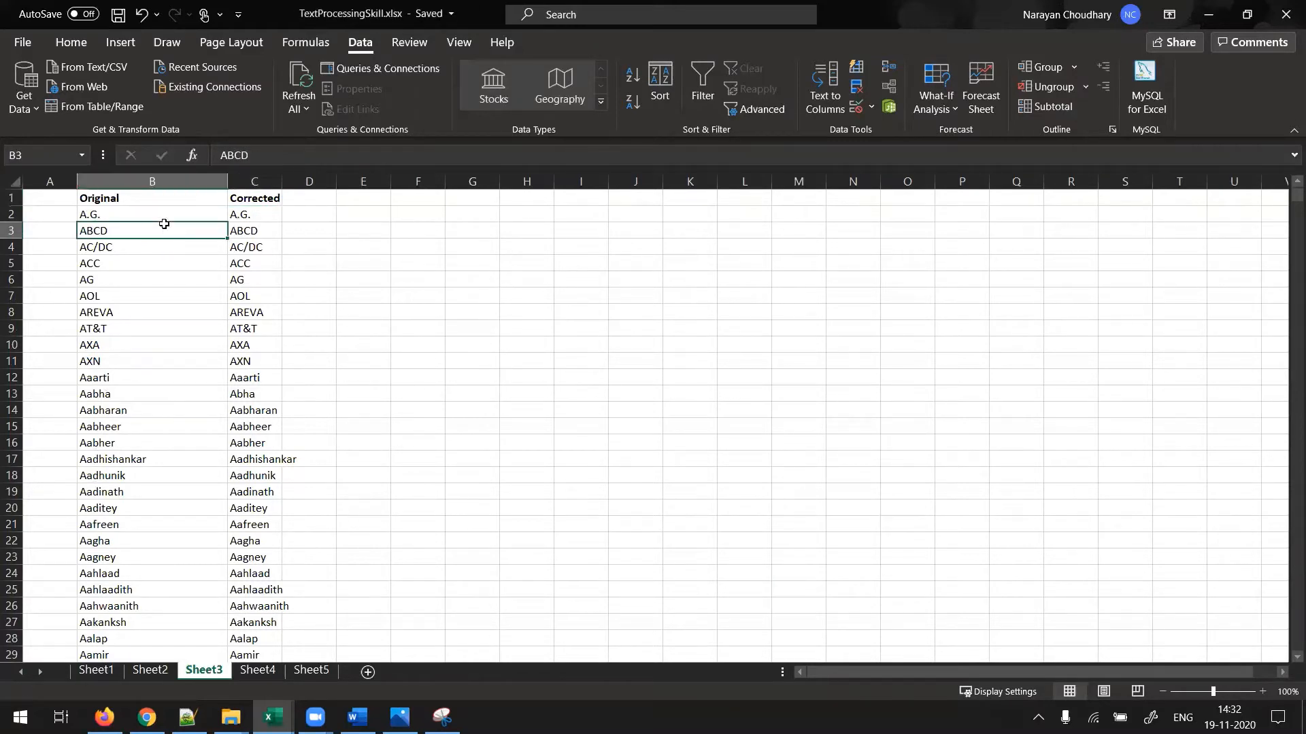
left_click(265, 205)
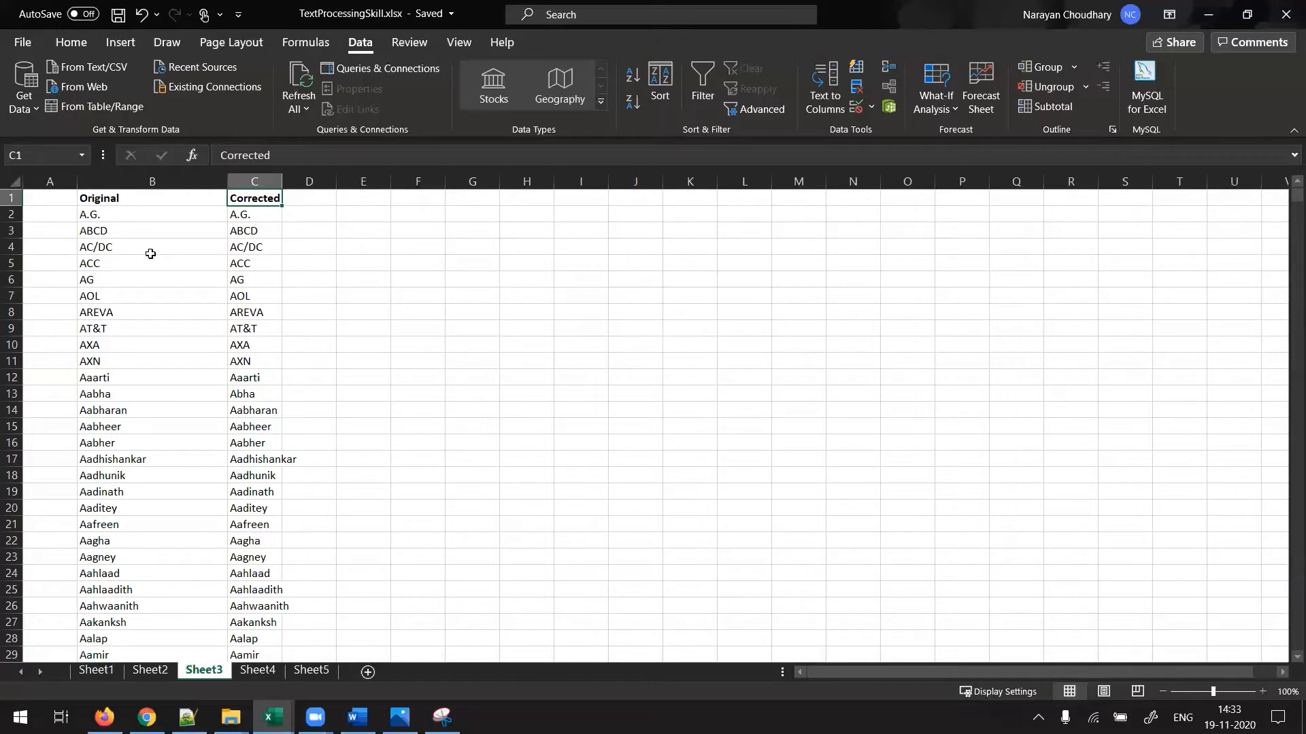
left_click(118, 230)
left_click(112, 216)
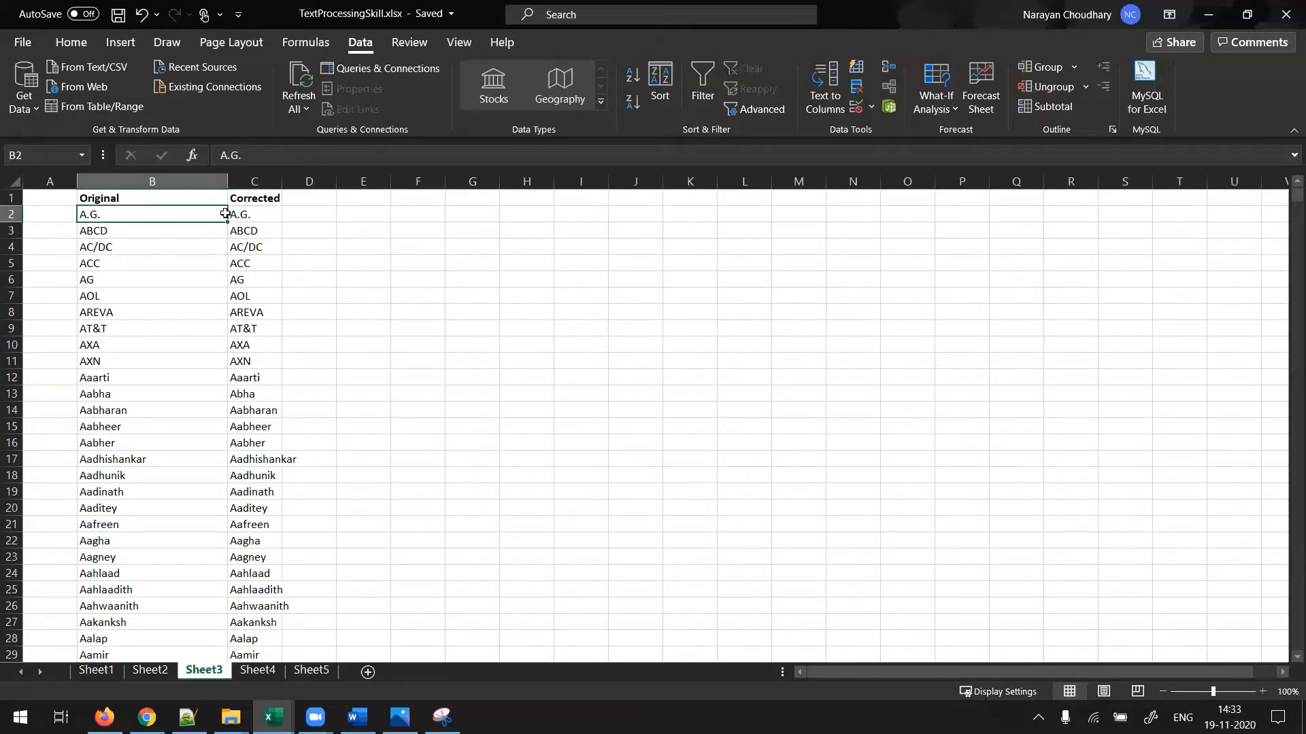
left_click(248, 215)
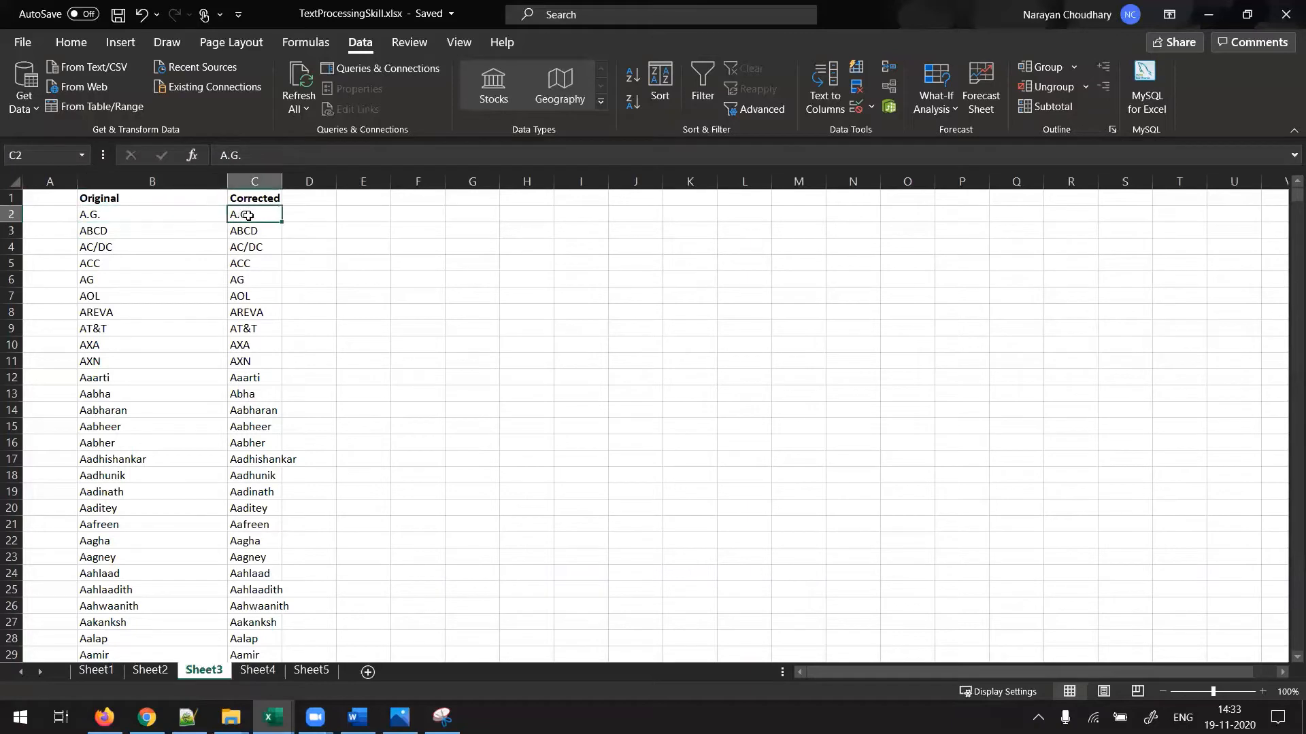
left_click(120, 232)
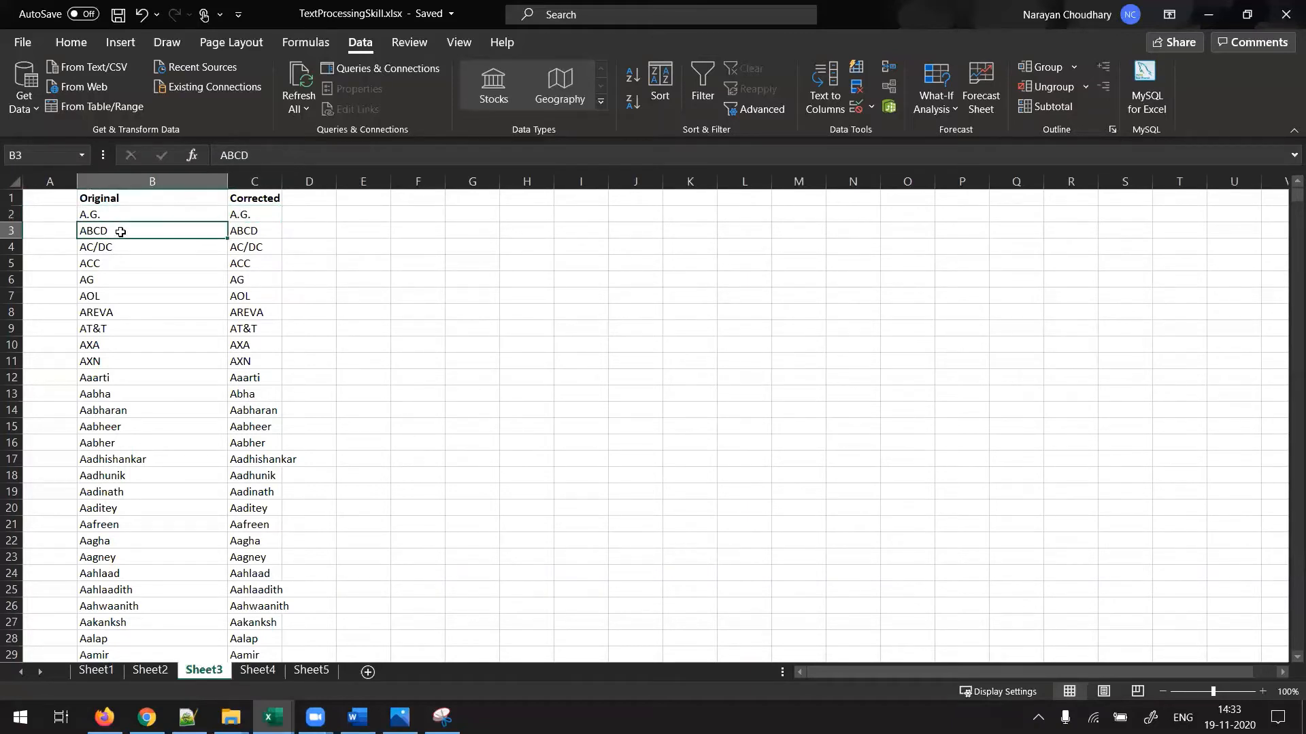
left_click(249, 232)
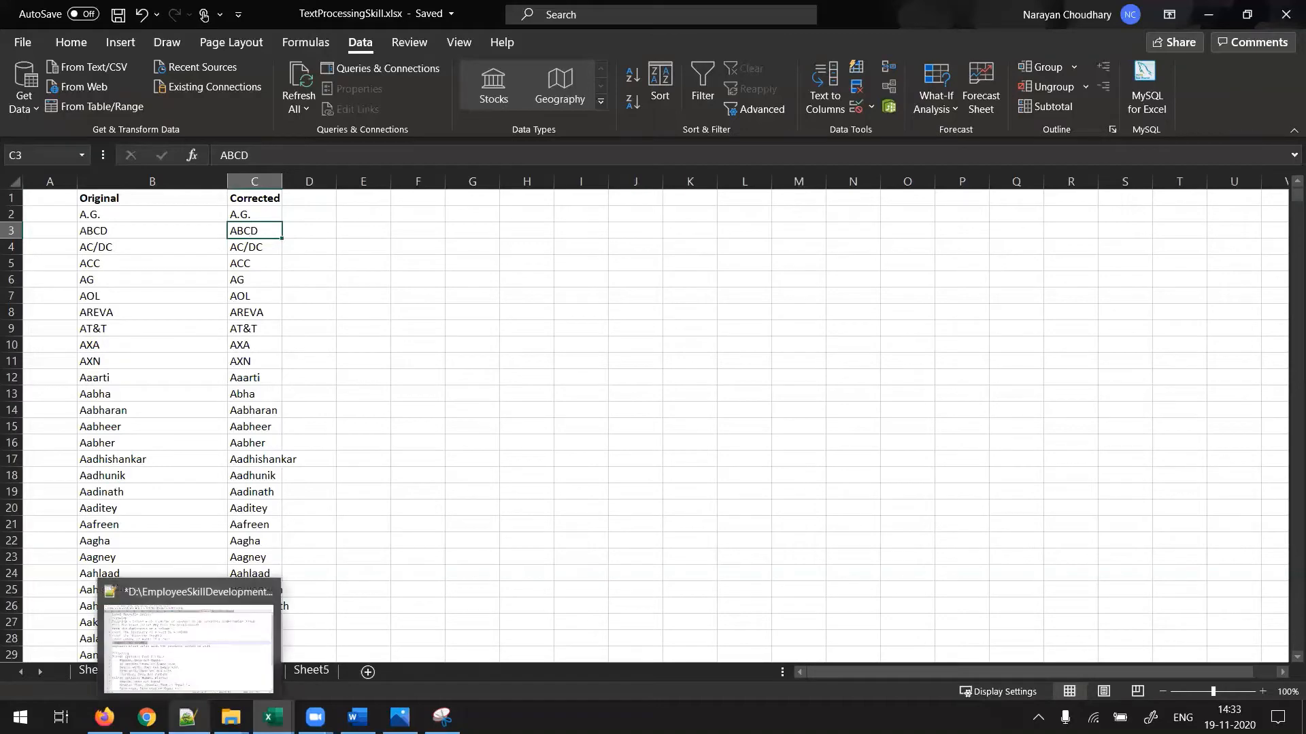
Switch to Notepad++ and create a new blank document.
left_click(188, 717)
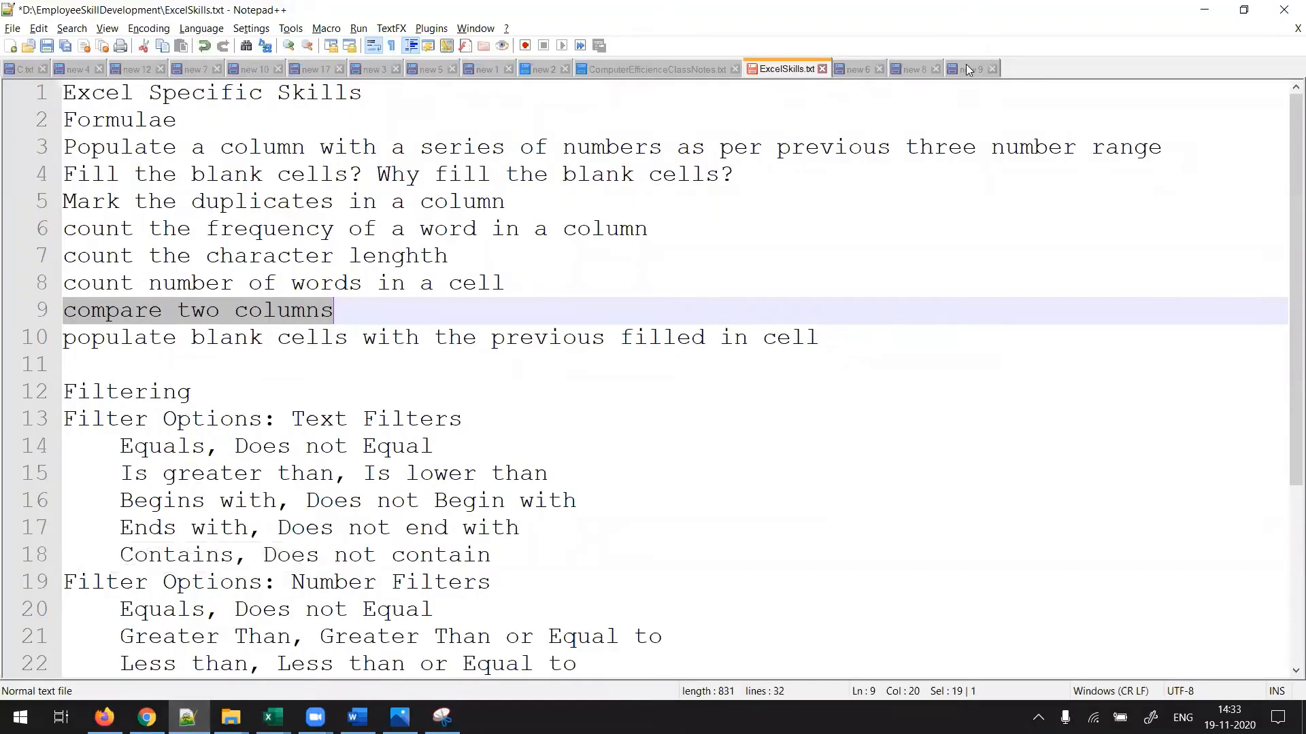
left_click(965, 64)
key("ctrl+n")
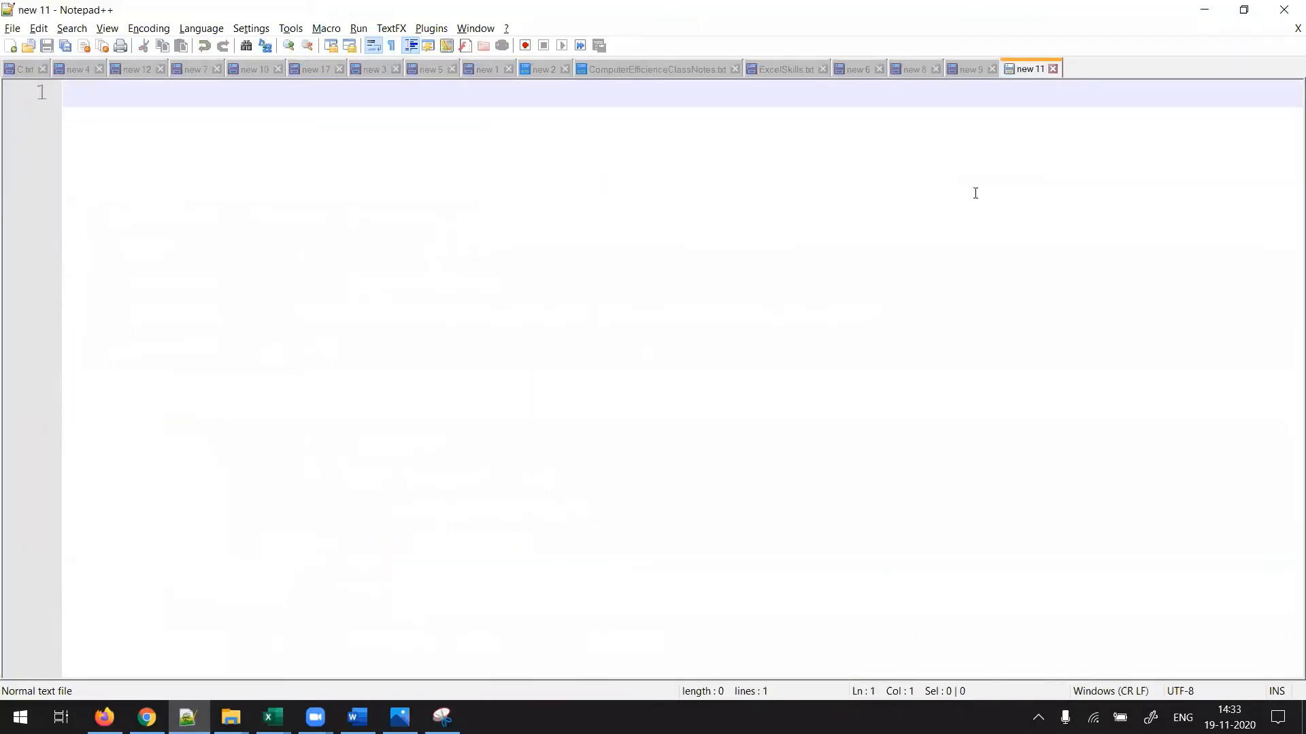
Switch back to the Excel workbook and select the first Original entry in B2.
key("alt+Tab")
key("Left")
key("Up")
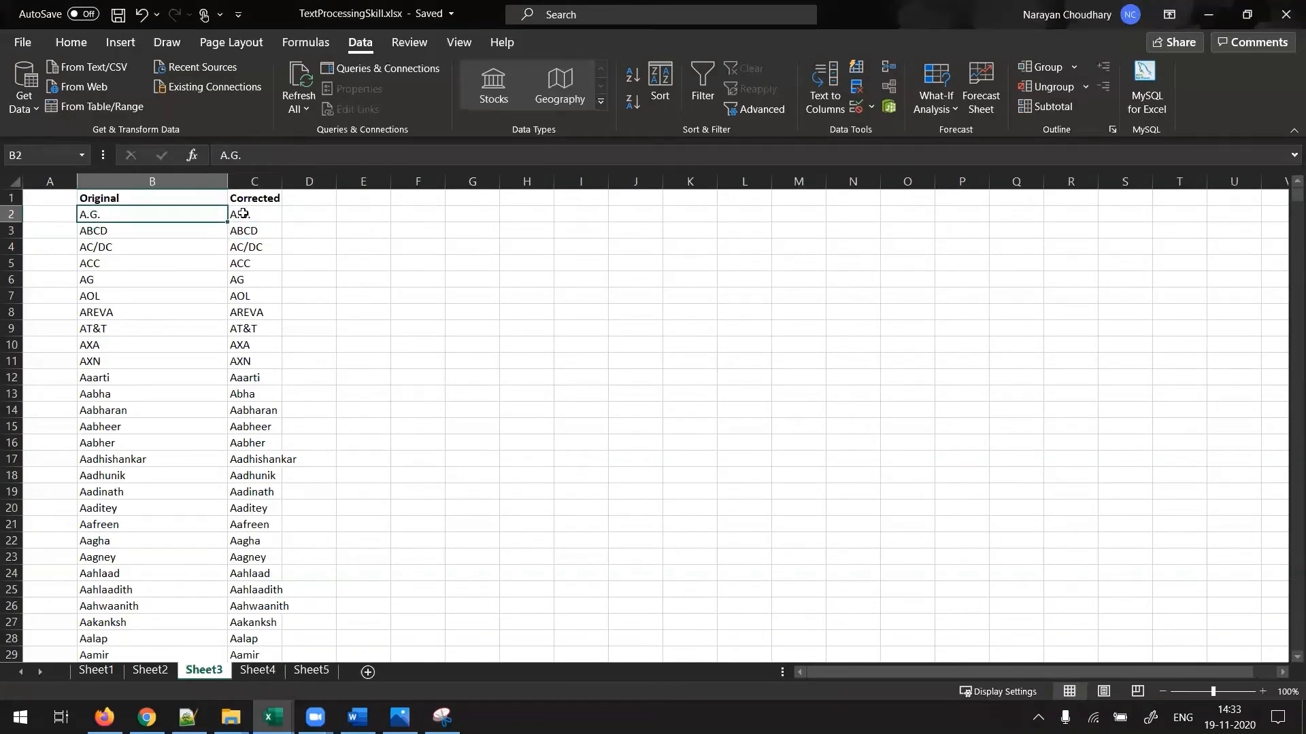
left_click(166, 235)
left_click(138, 210)
left_click(257, 214)
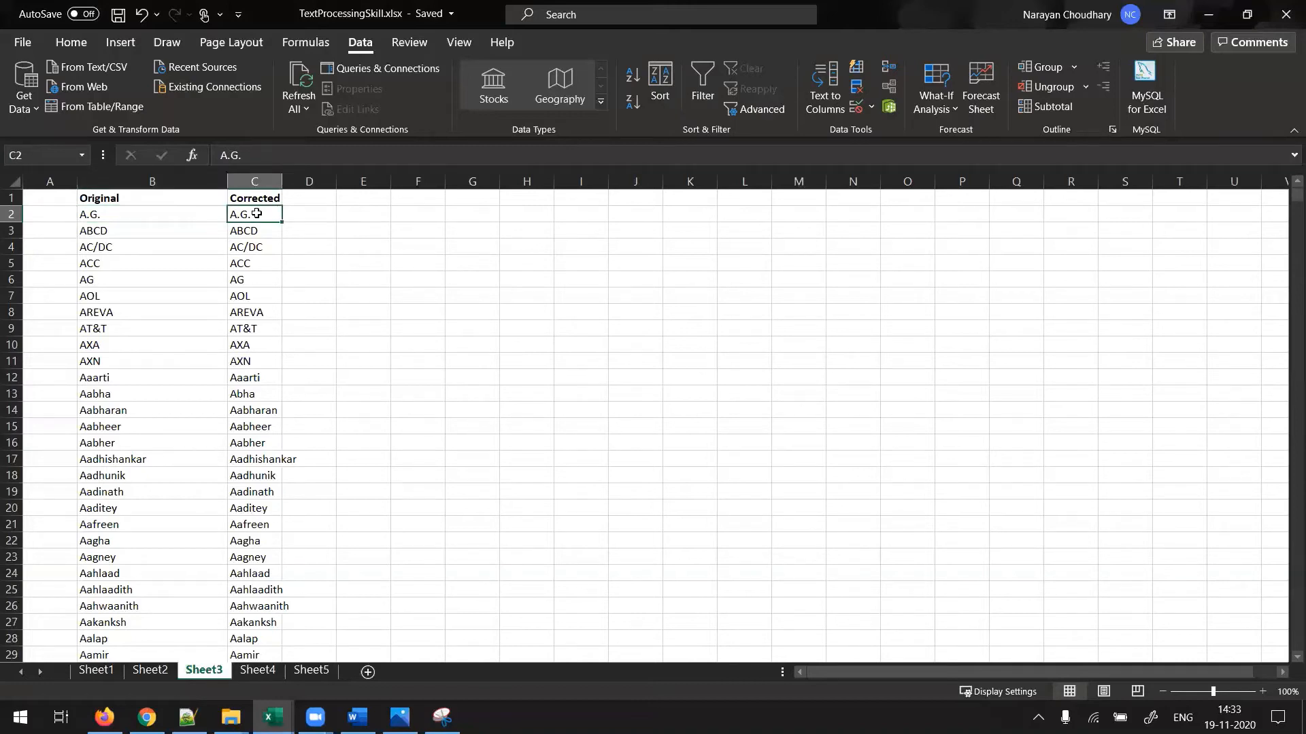
left_click(254, 181)
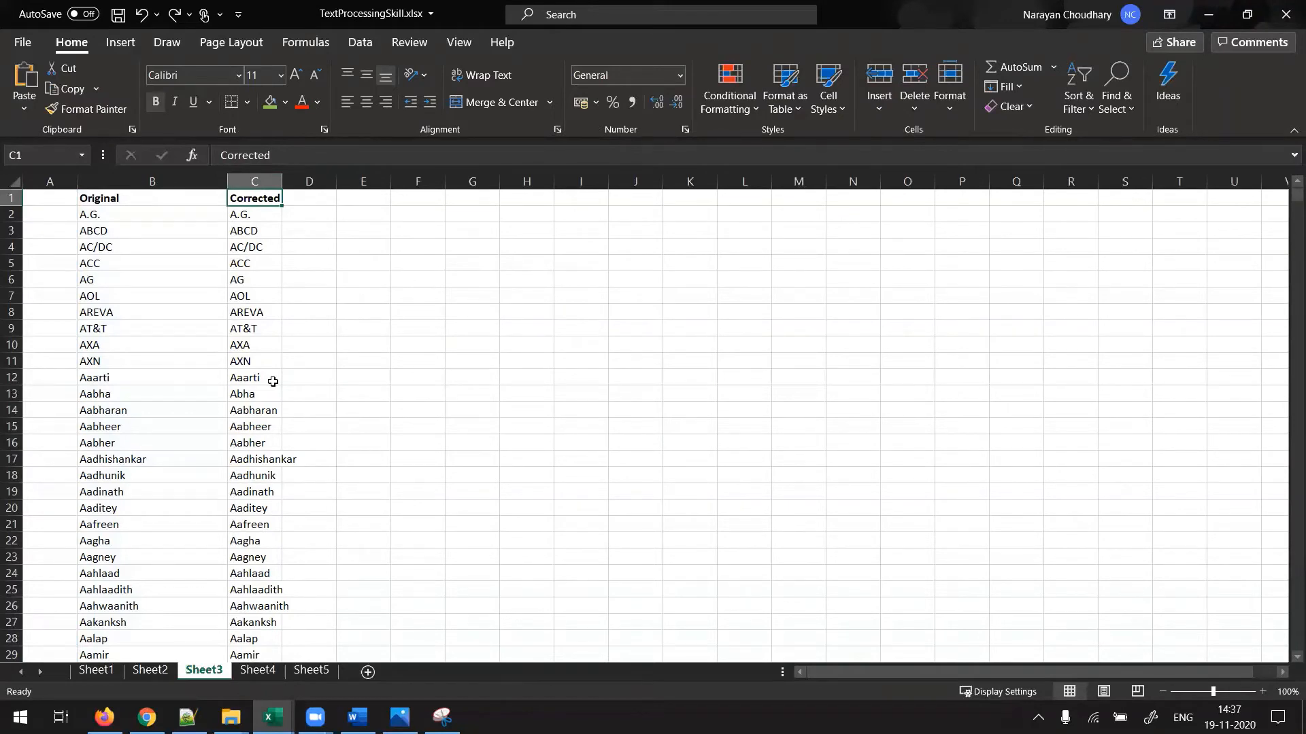
Enter the formula =B1:B129700<>C1:C129700 in D1 to compare both columns, copying the formula text for reuse.
key("Right")
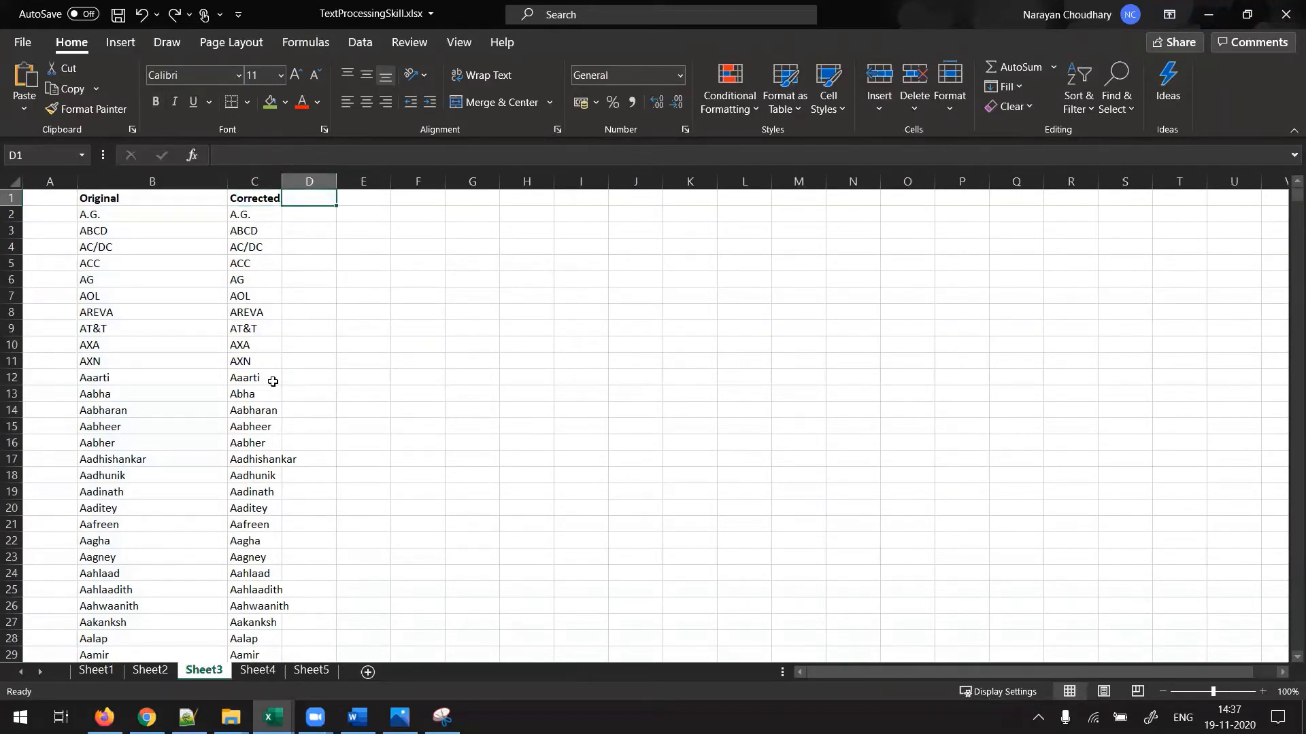
key("F2")
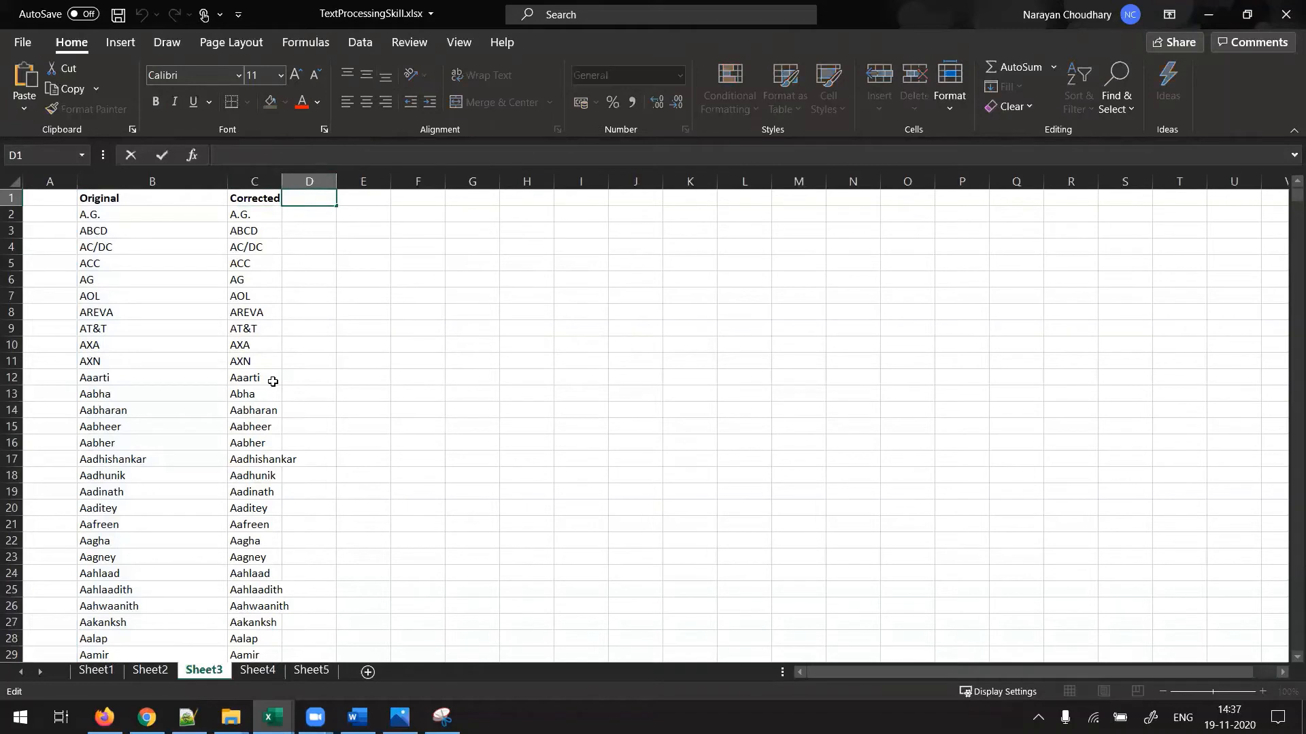
type("=B1:B129700<>C1:C129700")
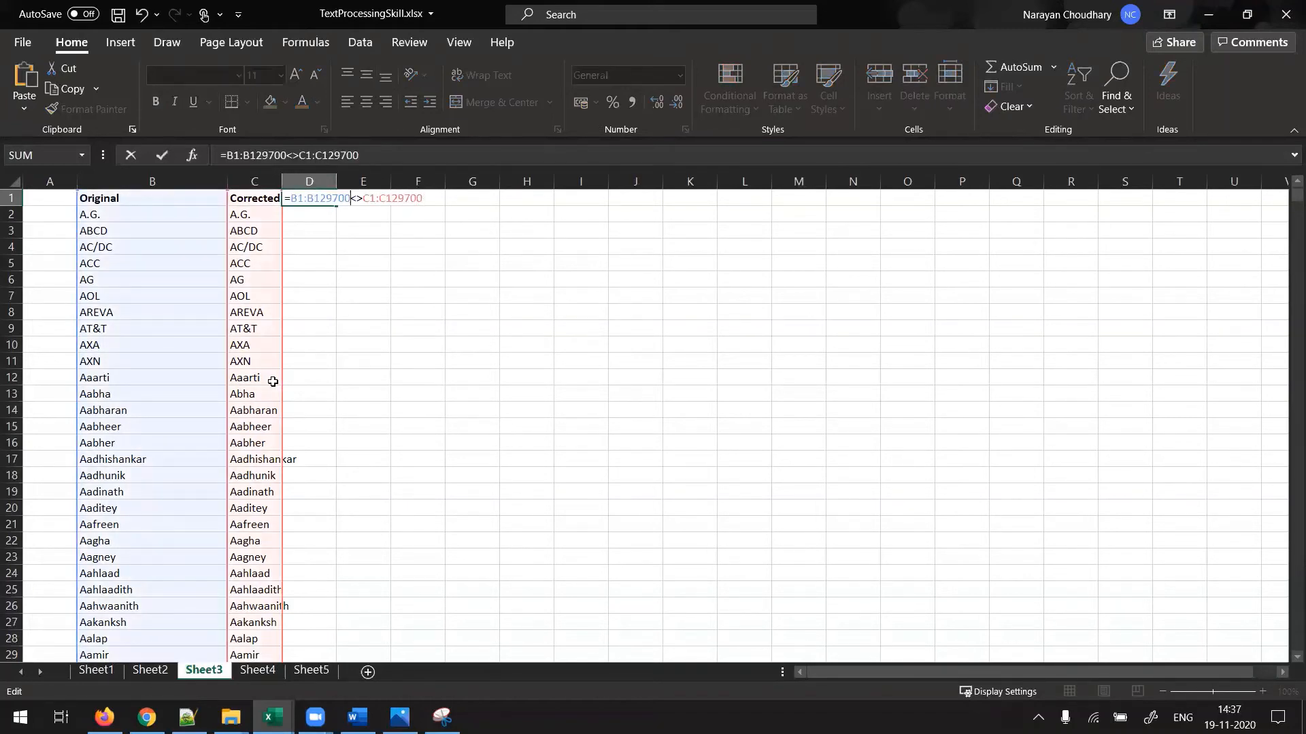
key("shift+End")
key("ctrl+c")
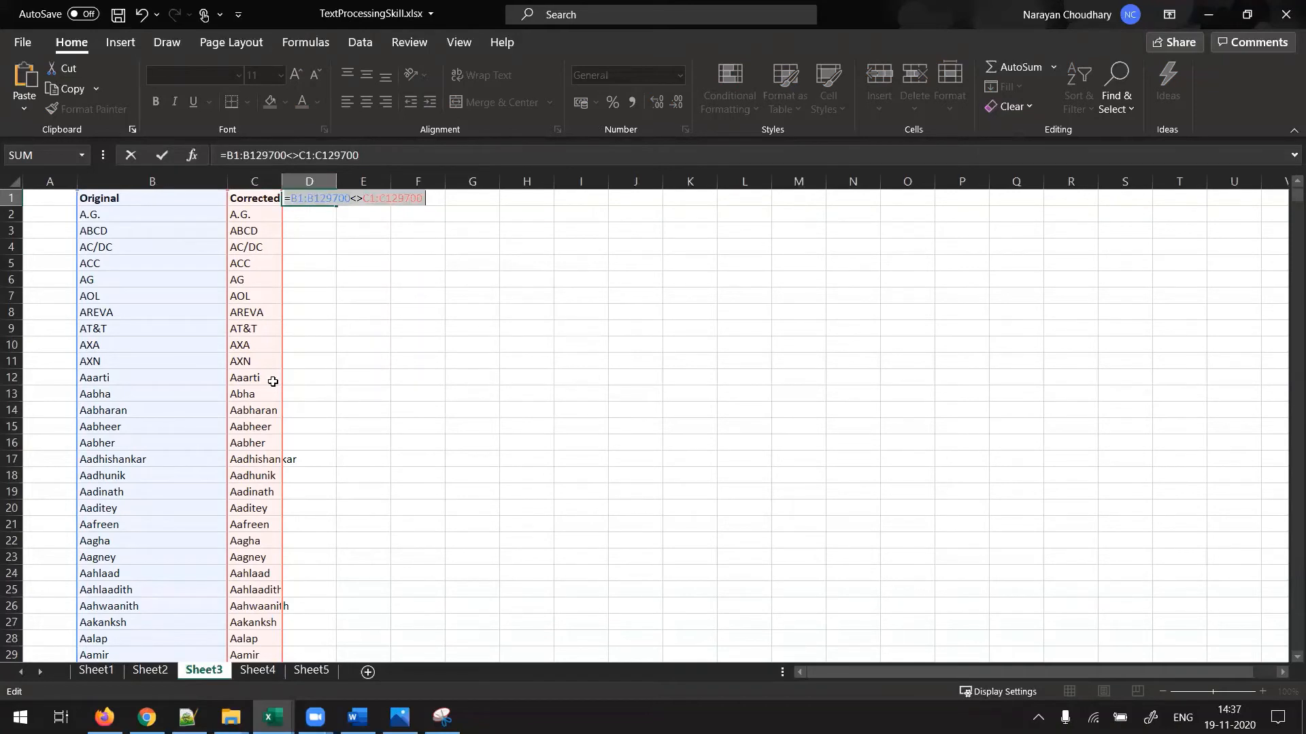
key("Left")
key("Return")
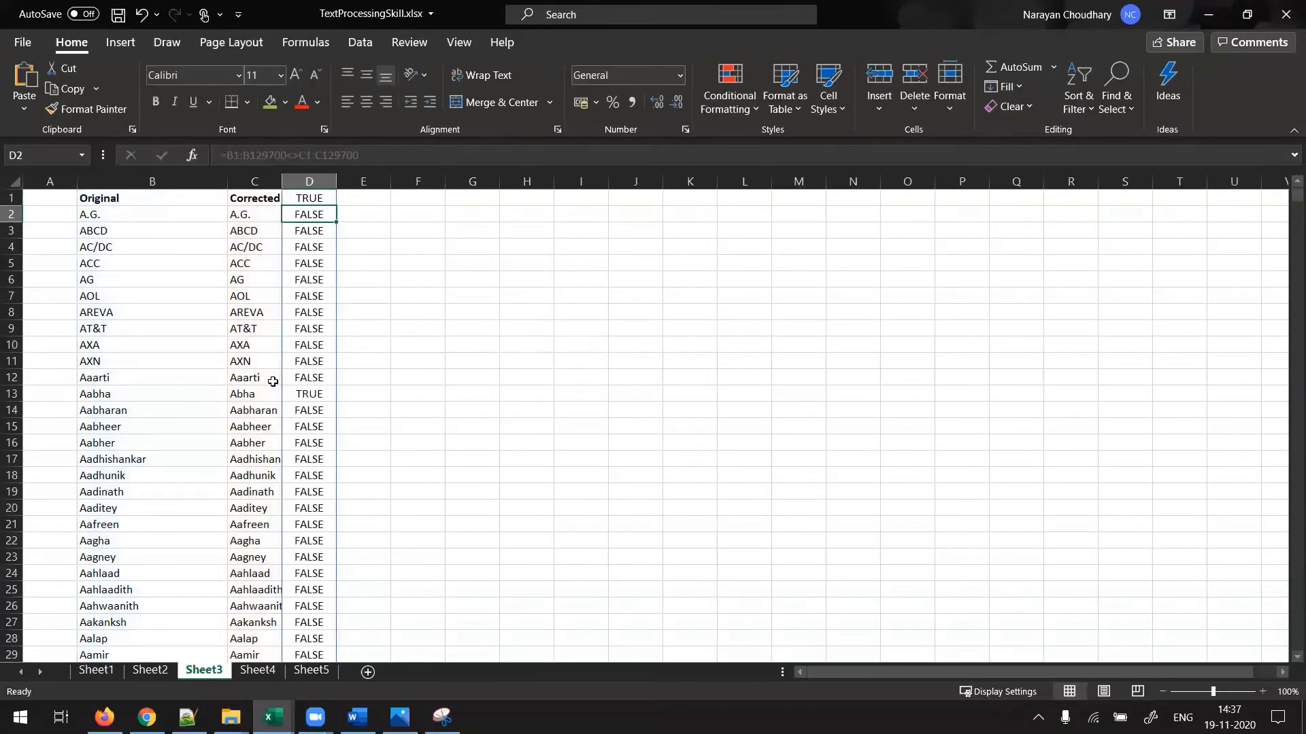
Examine the comparison results down column D against the Original and Corrected entries, and return to D1.
key("Down")
key("Down")
key("Down")
key("Down")
key("Down")
key("Down")
key("Down")
key("Down")
key("Down")
key("Down")
key("Down")
key("Down")
key("Down")
key("Down")
key("ctrl+Up")
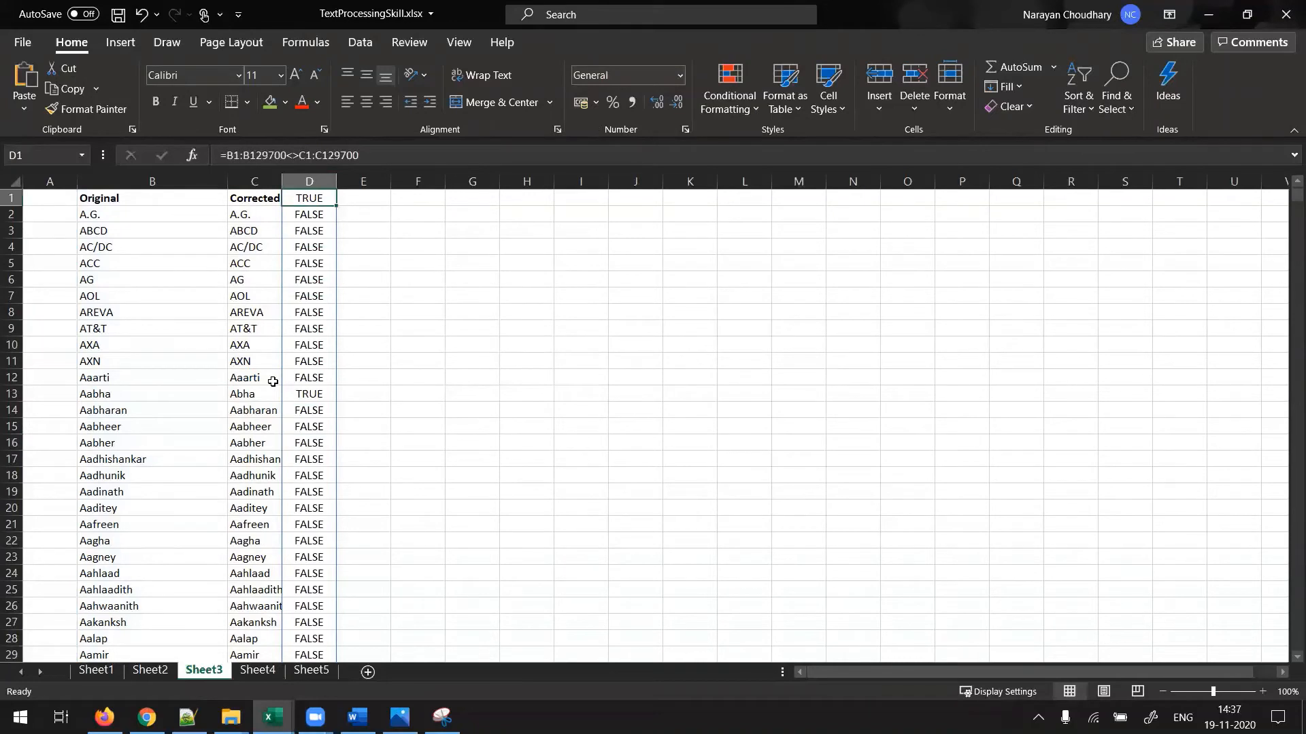
Start a formula-based conditional formatting rule for the Corrected column, using the copied formula =B1:B129700<>C1:C129700.
key("Left")
key("Right")
key("Left")
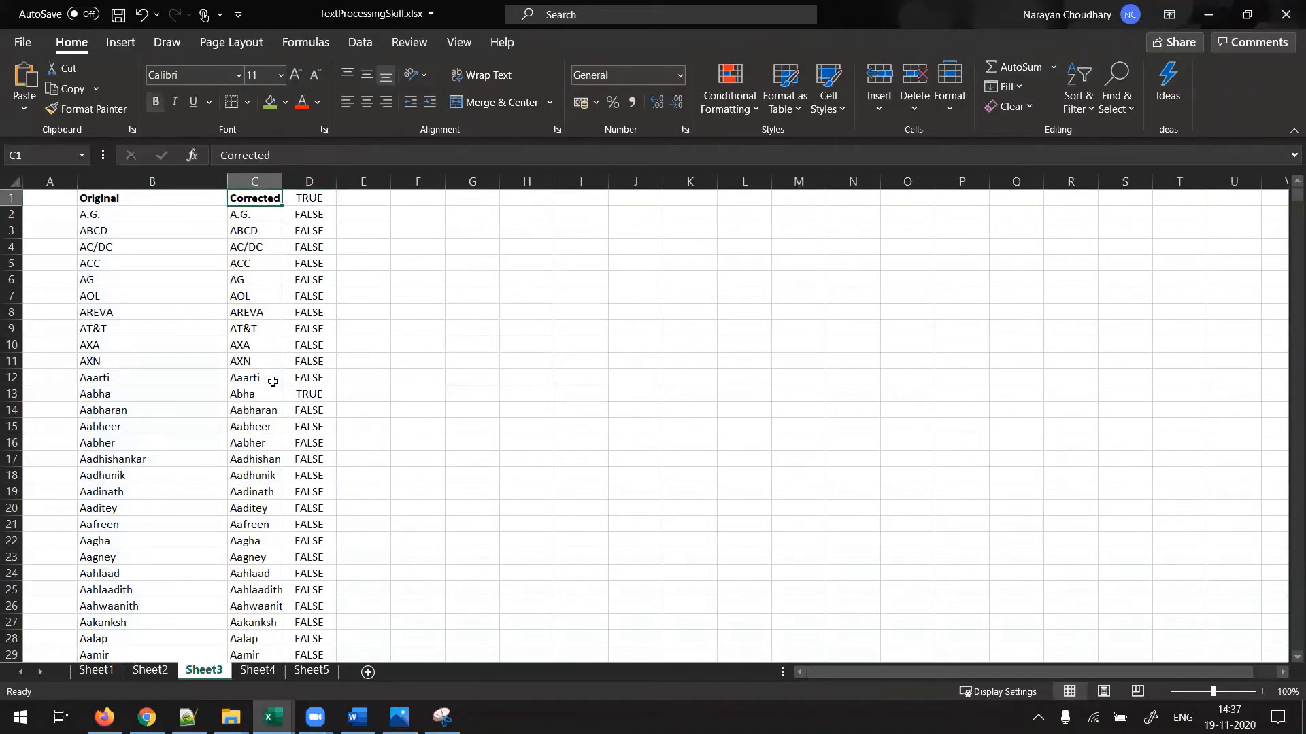
key("ctrl+shift+Down")
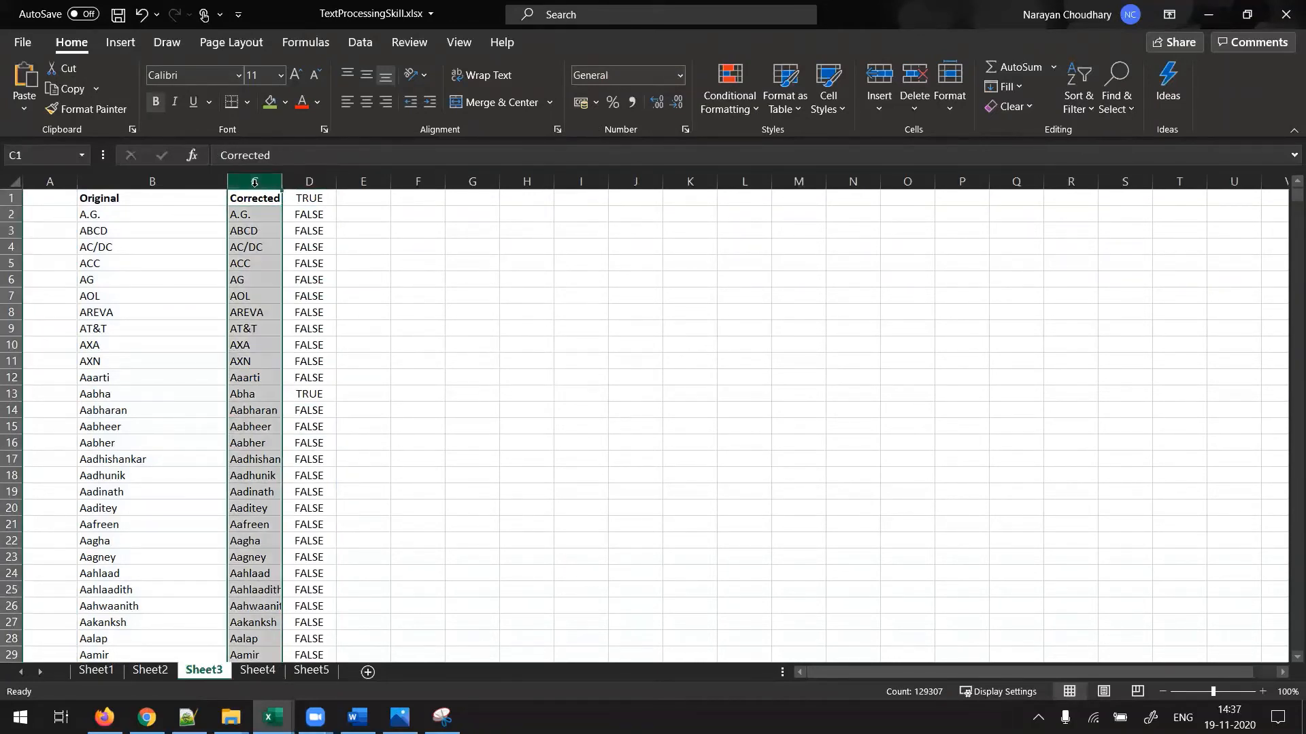
left_click(729, 95)
mouse_move(789, 143)
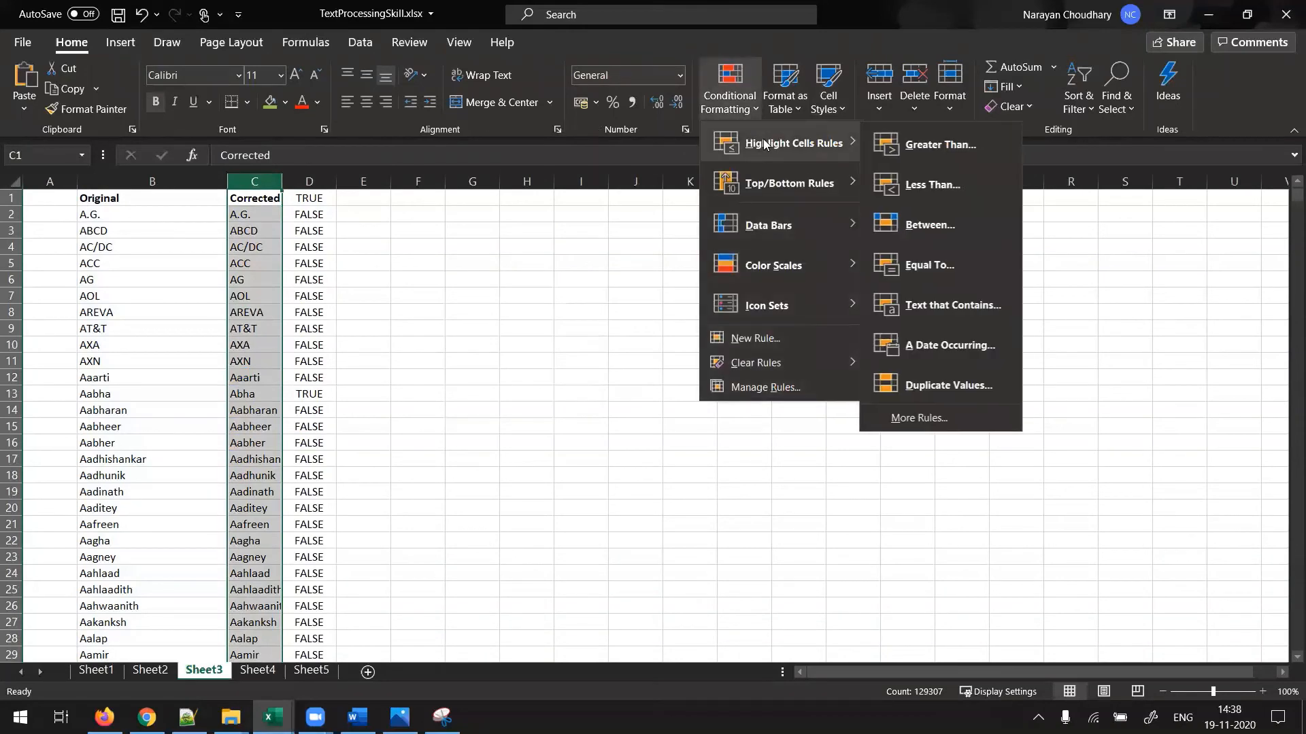
left_click(922, 418)
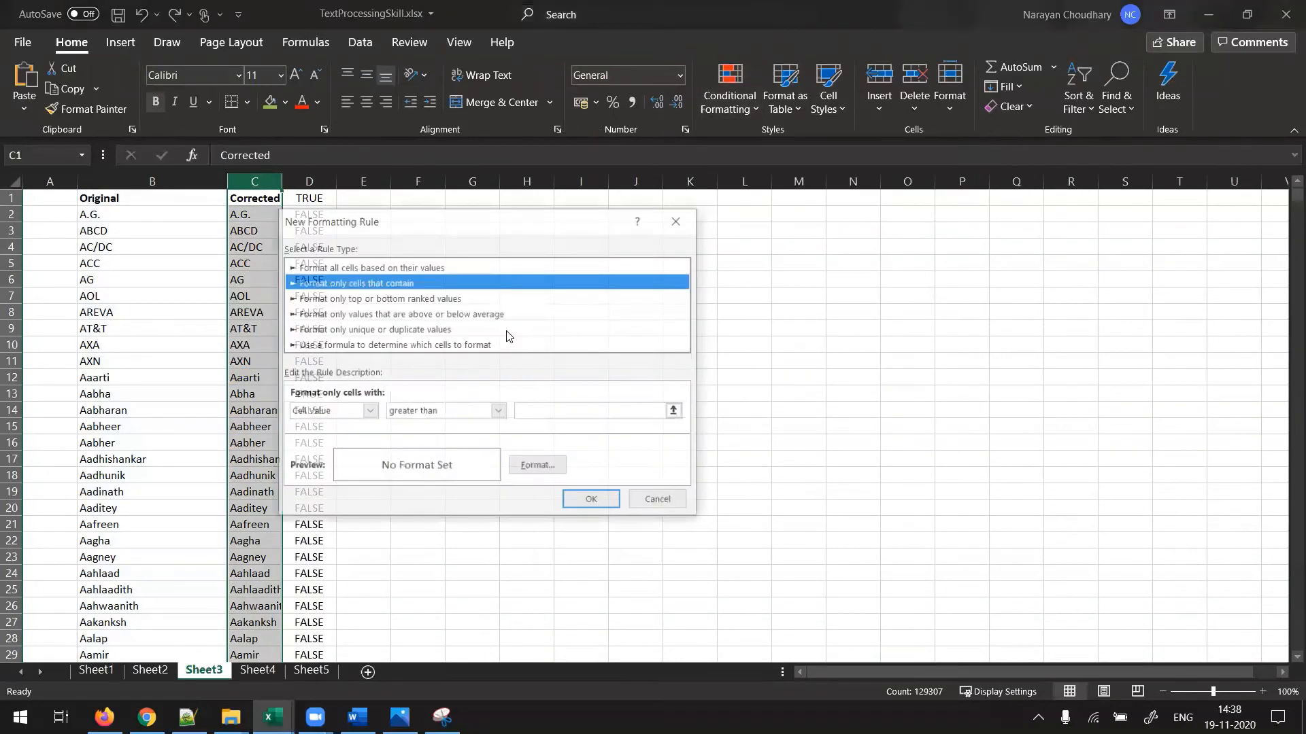
left_click(360, 345)
left_click(368, 409)
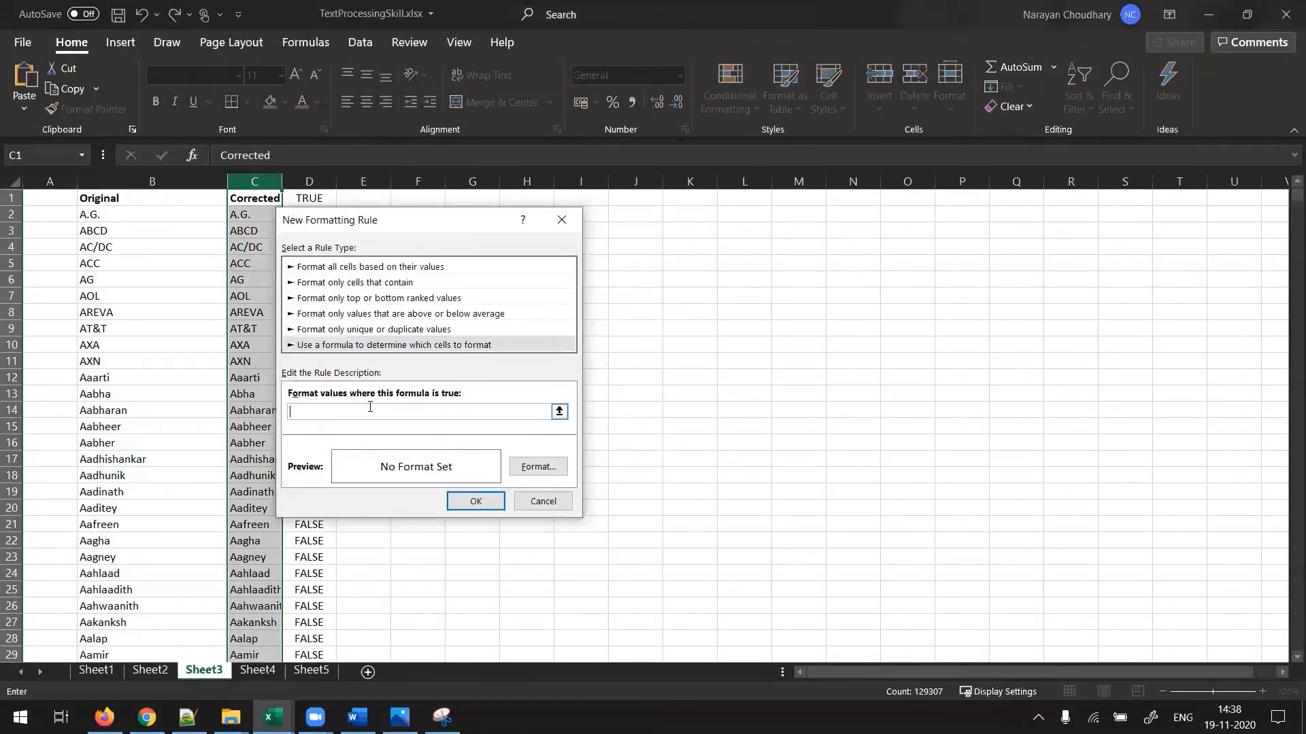
key("ctrl+v")
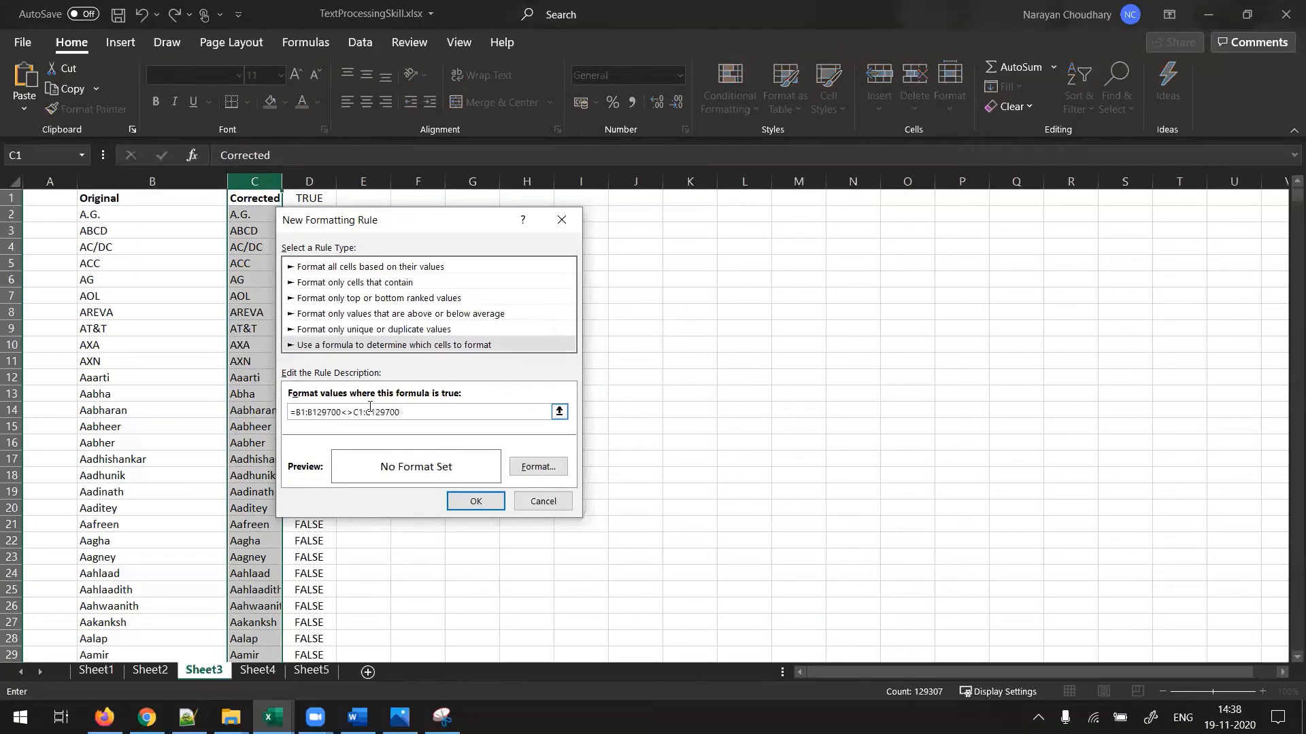
Give the rule an orange fill and apply it to the Corrected column.
left_click(538, 466)
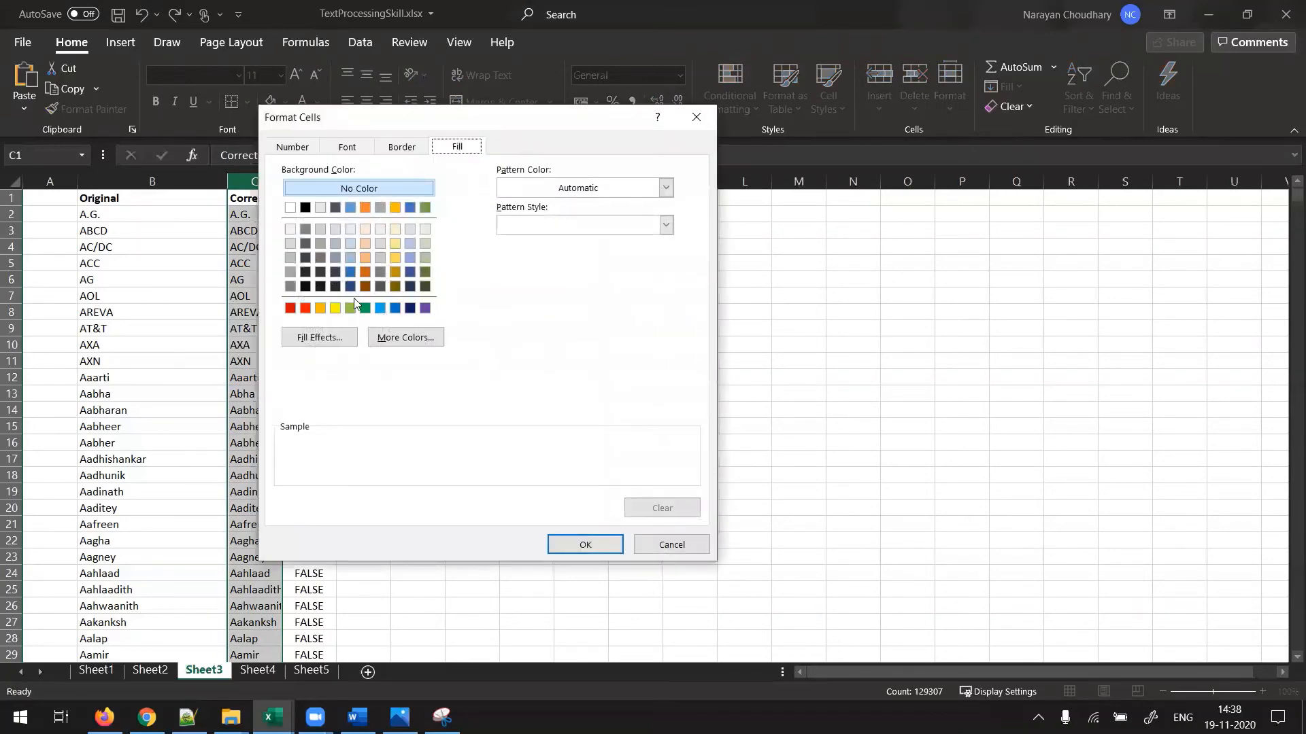
left_click(320, 308)
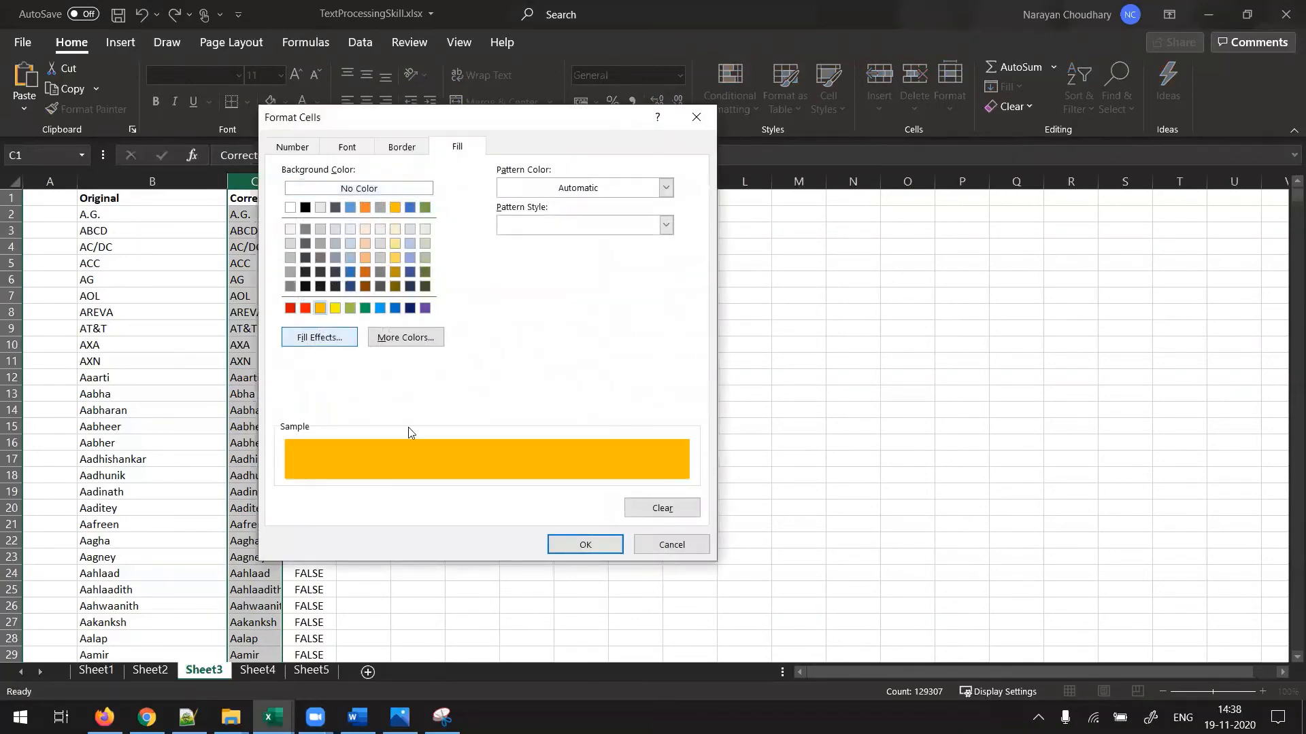
left_click(576, 548)
left_click(474, 501)
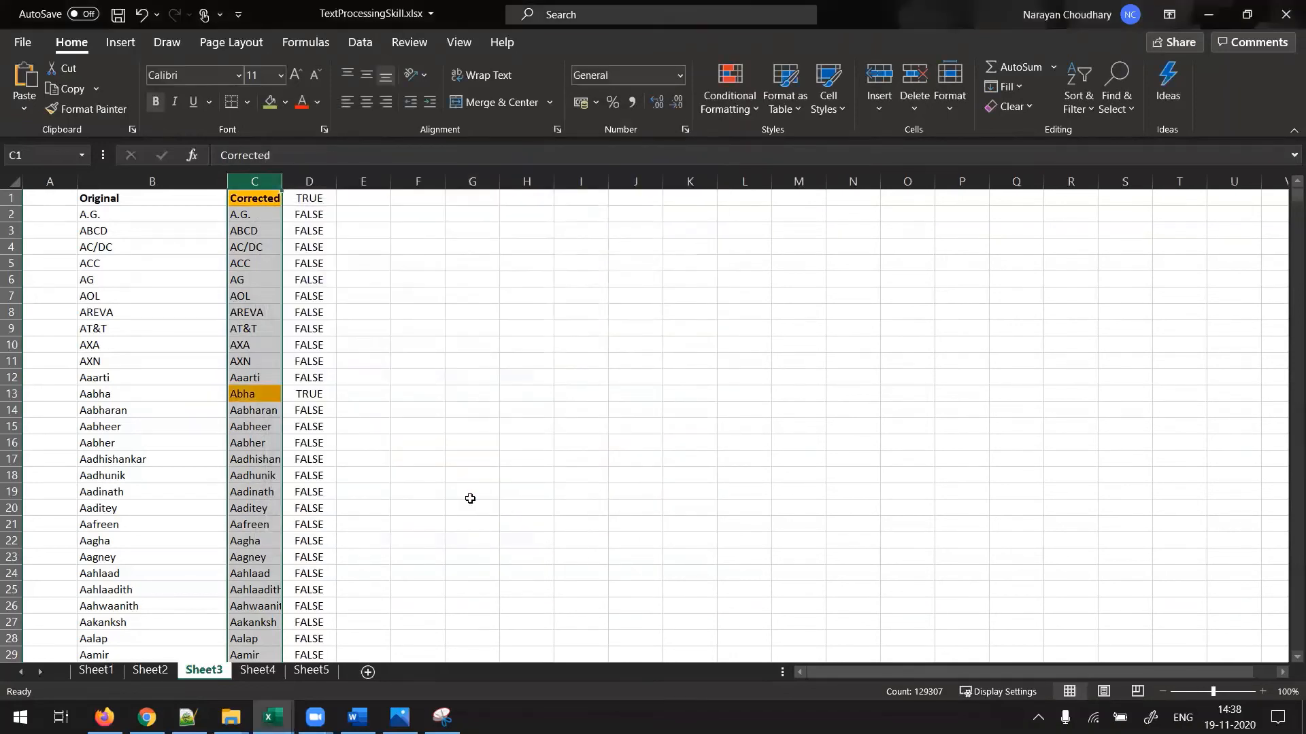
Turn on filtering for the header row of the Original and Corrected columns.
left_click(247, 376)
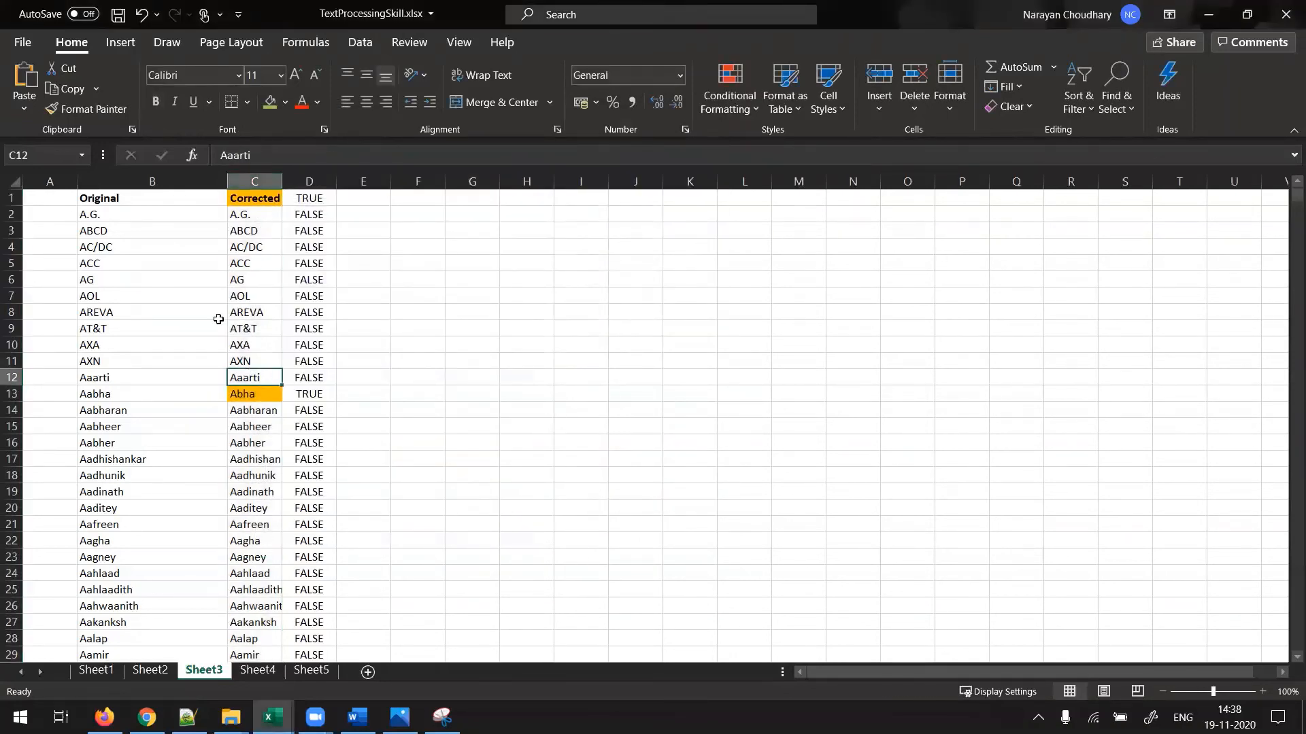
left_click(126, 202)
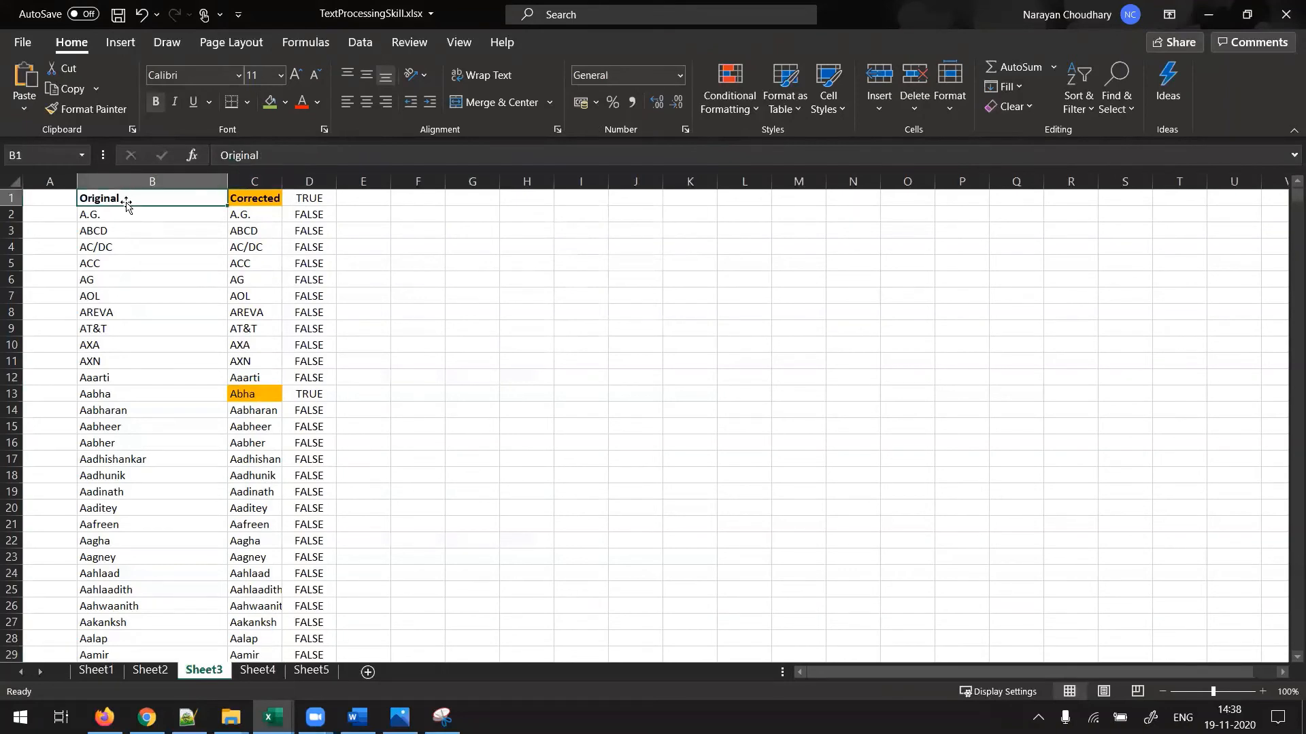
left_click(265, 199)
left_click(197, 193)
key("shift+Right")
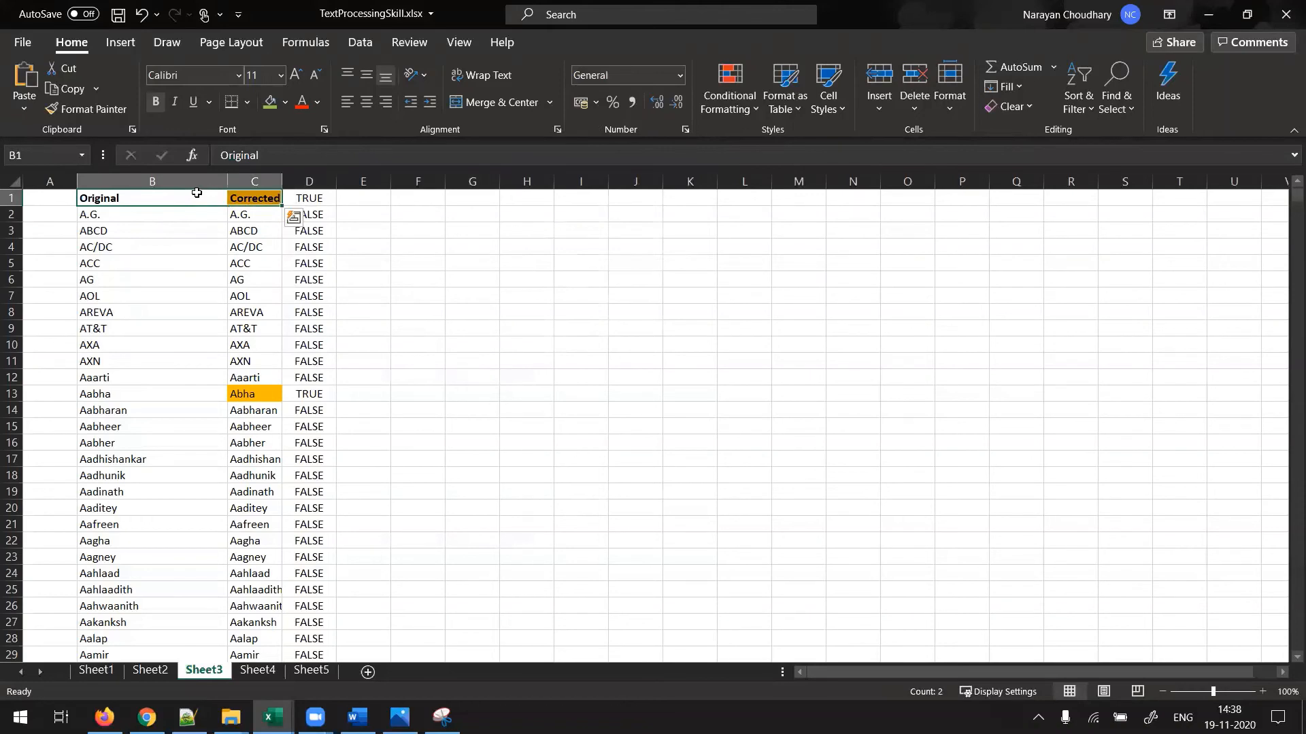
key("Right")
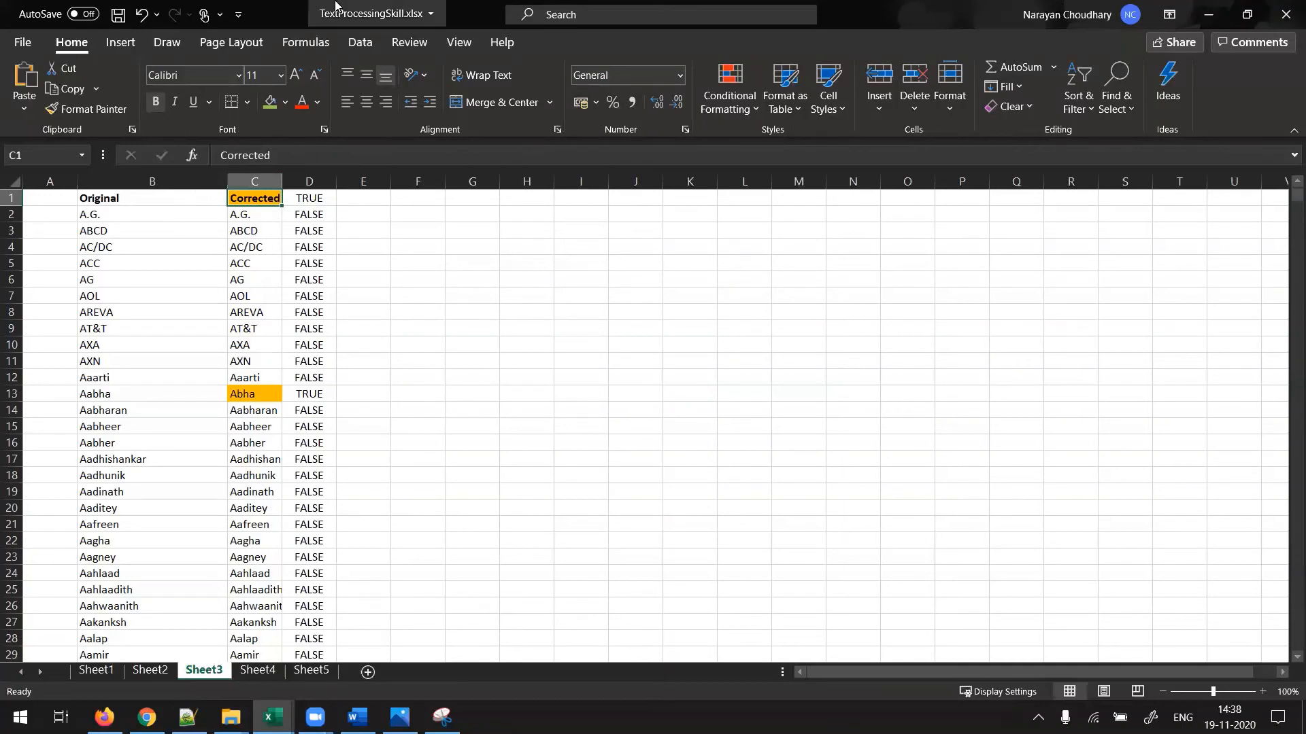
left_click(356, 36)
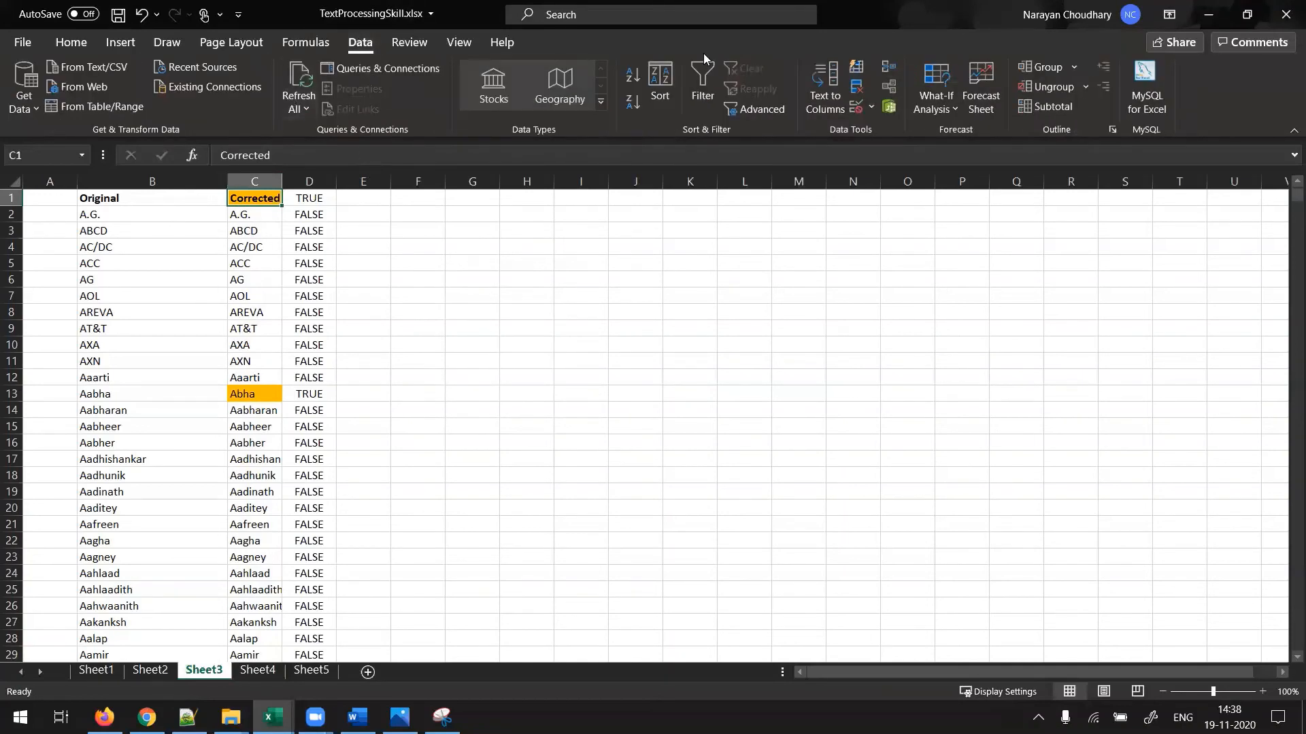
left_click(704, 78)
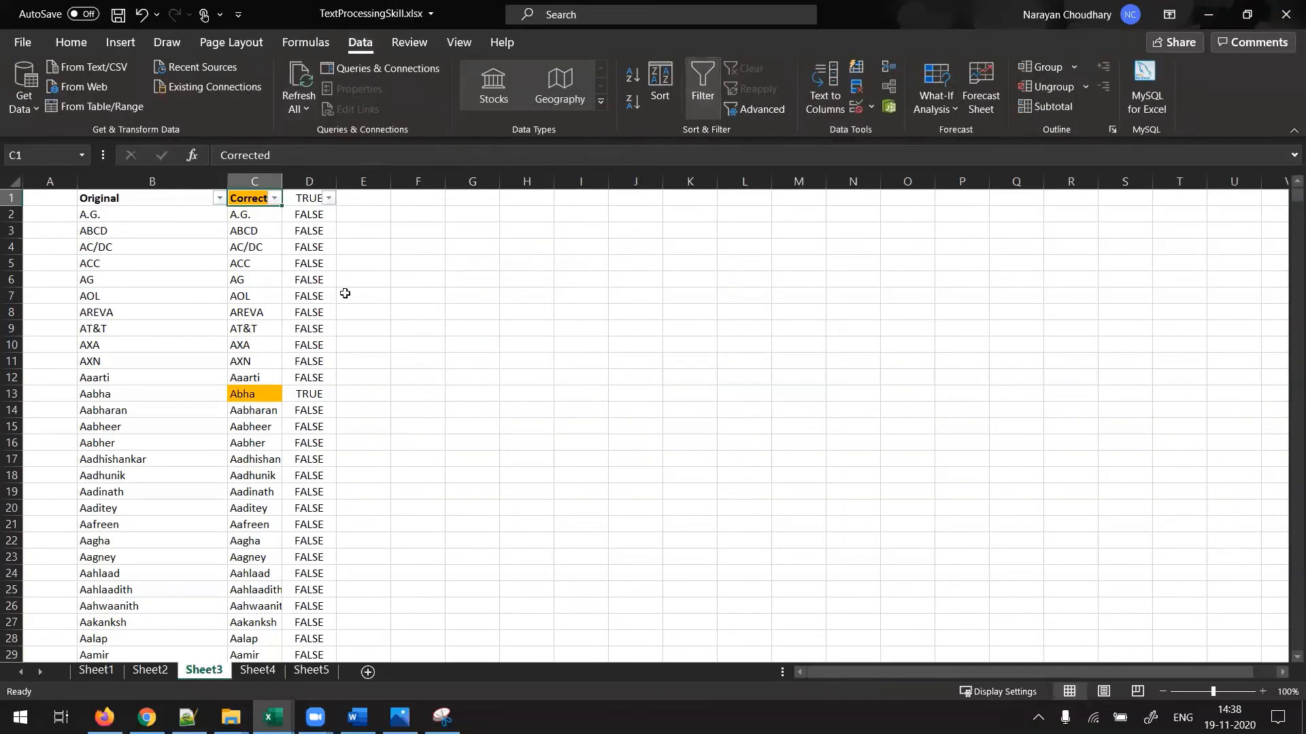
Filter the Corrected column by the orange cell color.
left_click(275, 198)
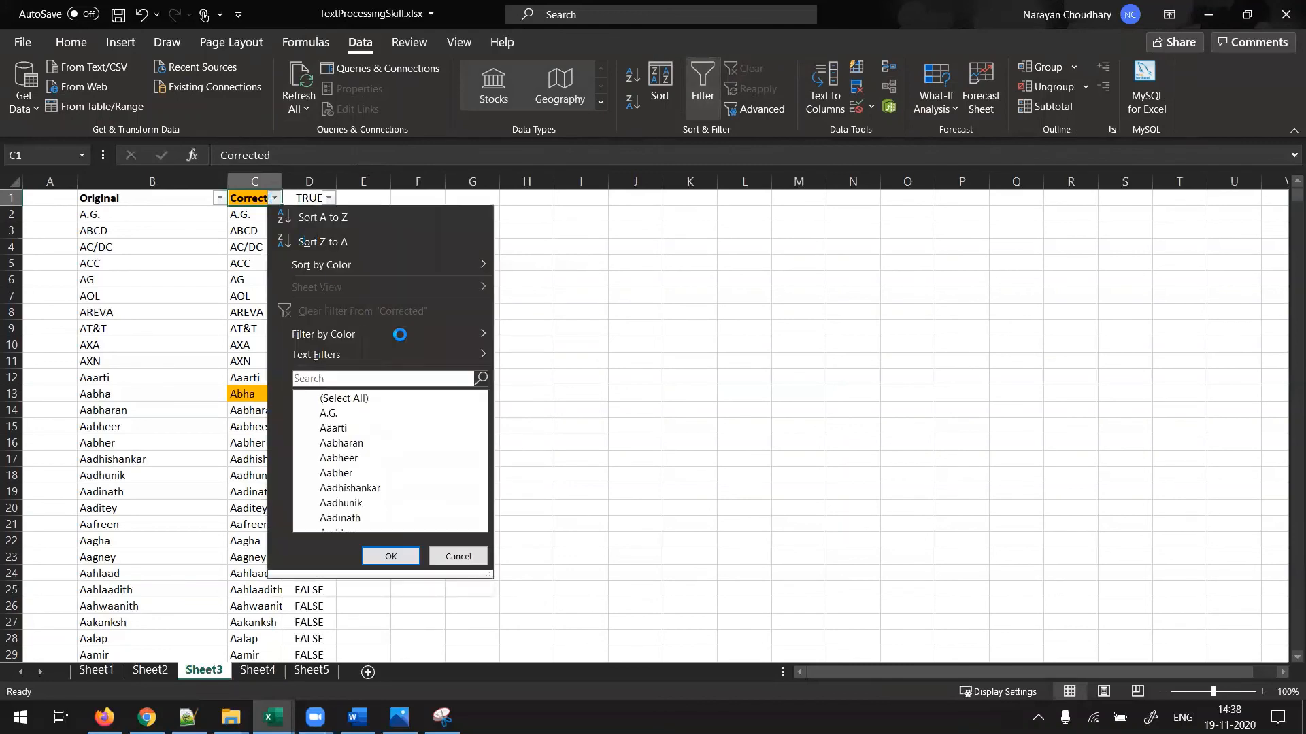
mouse_move(400, 335)
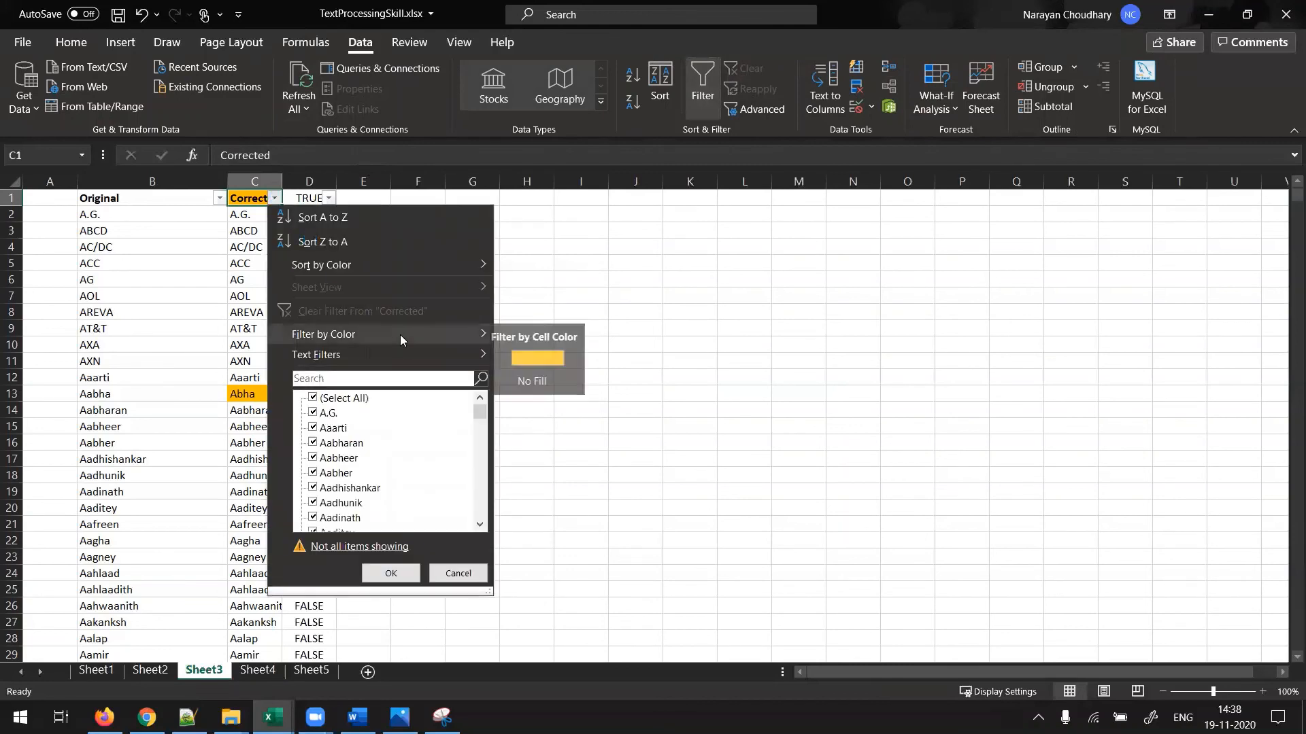
left_click(536, 355)
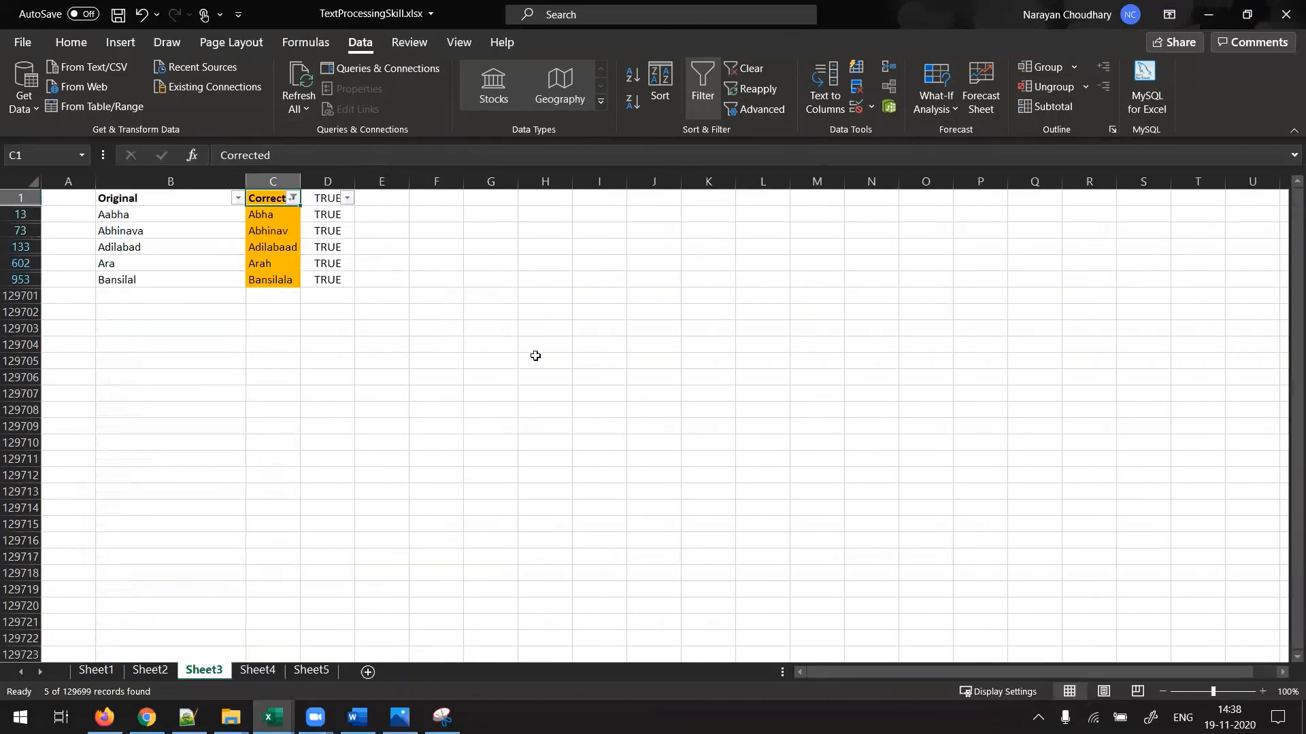
Go through the filtered Corrected entries and select them all, from row 13 to row 953.
key("Down")
key("Down")
key("Down")
key("Down")
key("Down")
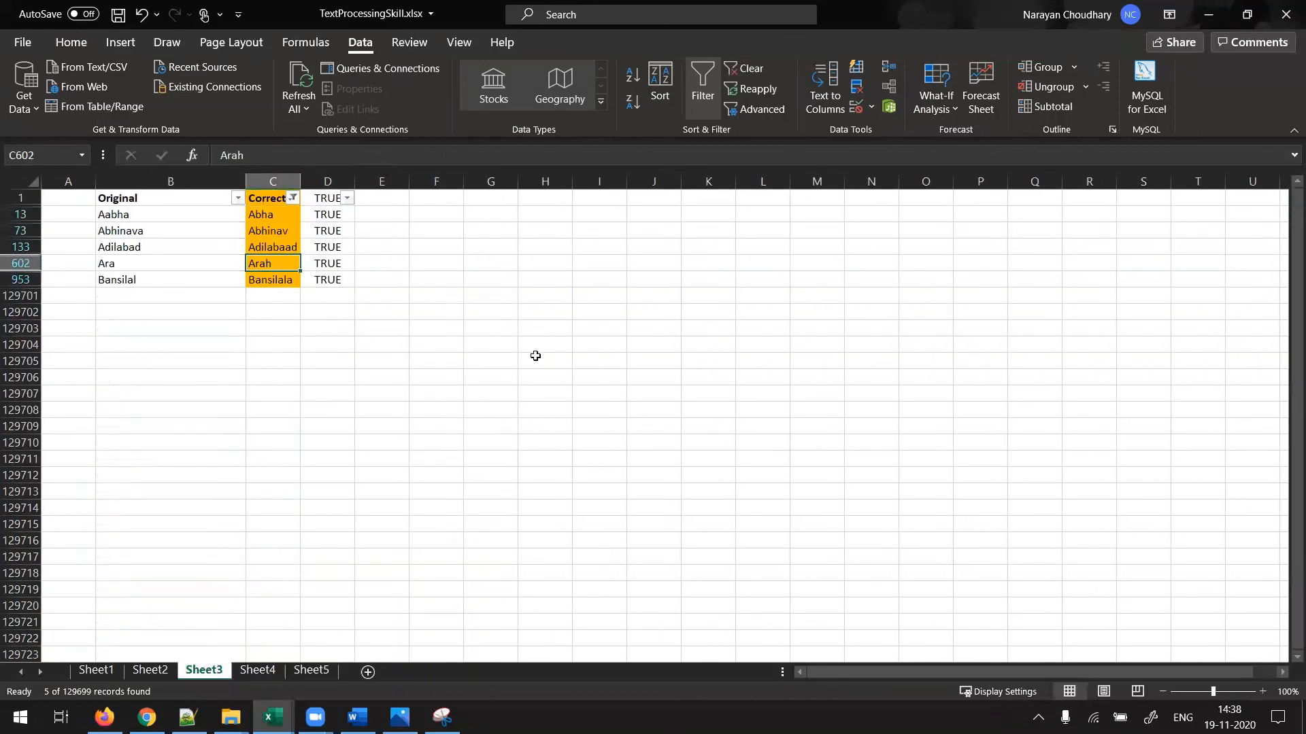
key("ctrl+shift+Up")
key("shift+Down")
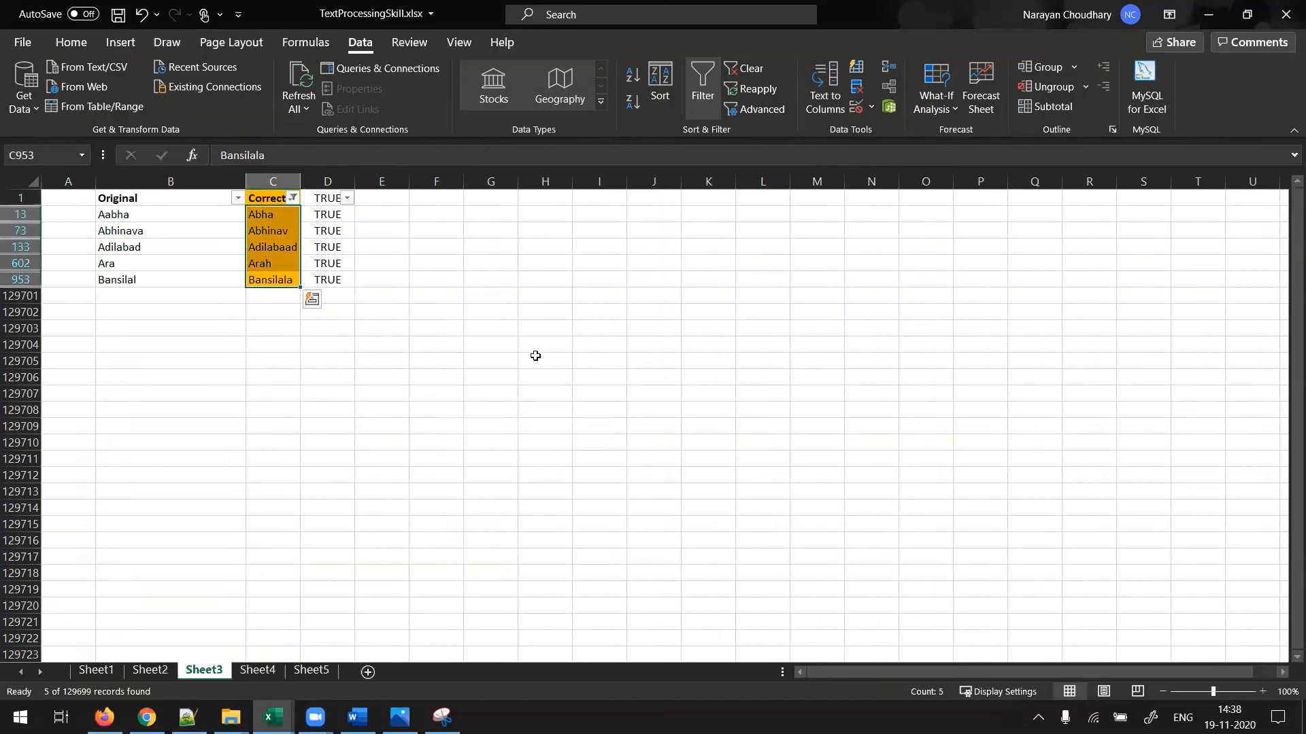